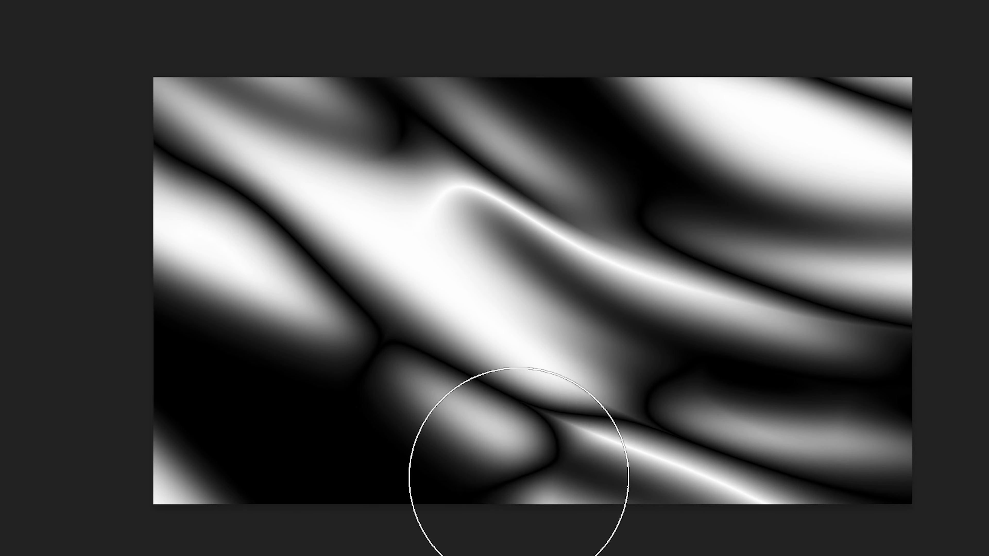
Step: Push the black-and-white swirls further with a Forward Warp stroke in Liquify
mouse_move(518, 475)
left_mouse_down()
mouse_move(985, 195)
mouse_move(3, 2)
mouse_move(492, 64)
left_mouse_up()
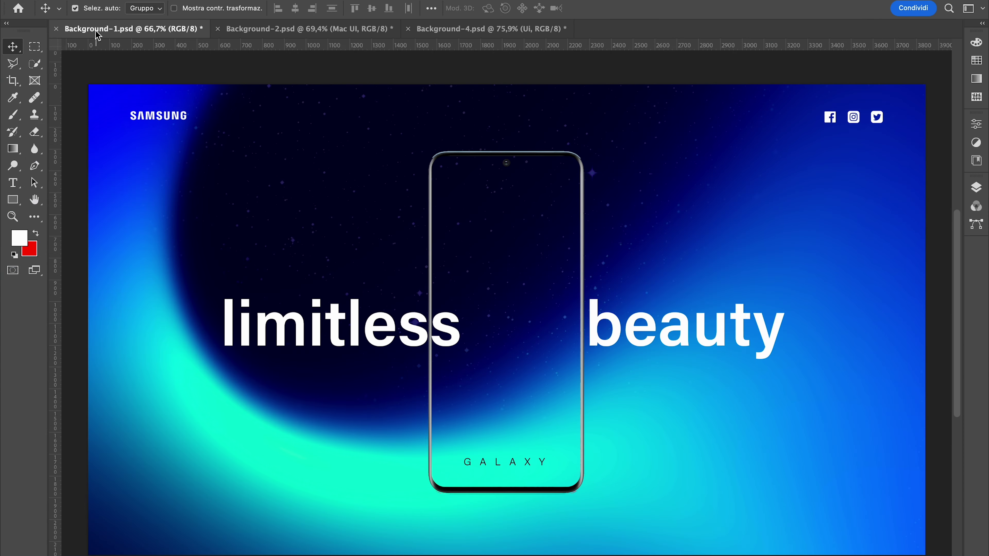
Step: Hide the Logo / icon and Smartphone groups in Background-1
left_click(264, 31)
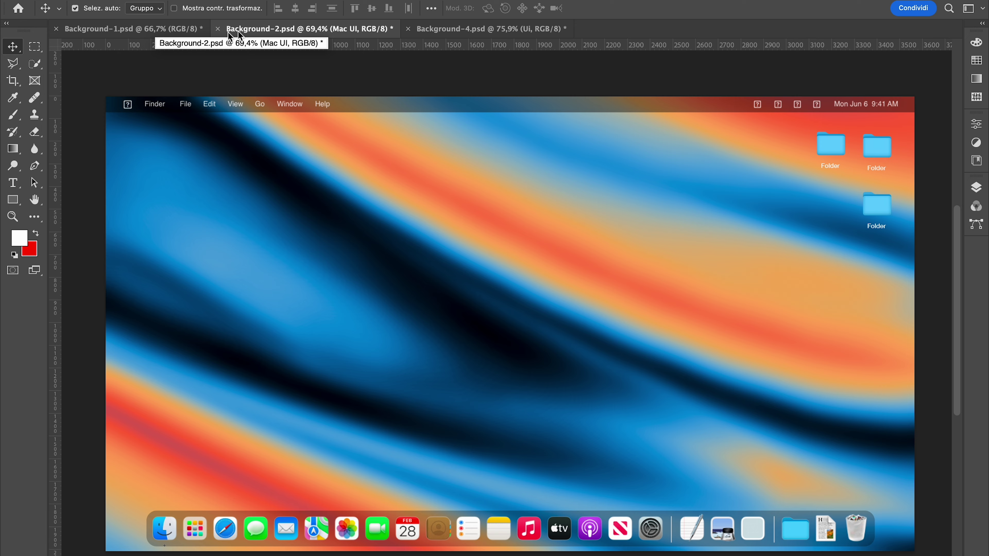
left_click(175, 29)
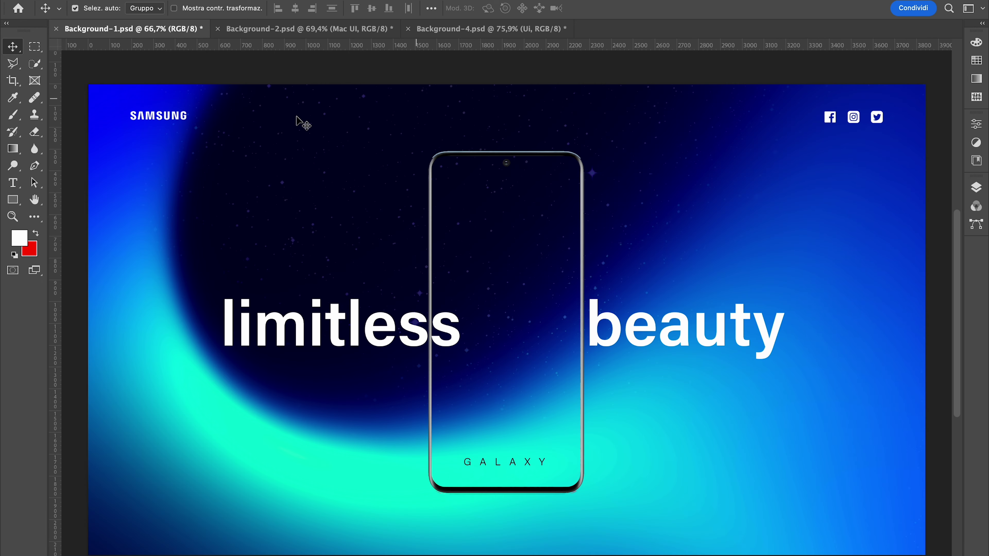
left_click(976, 188)
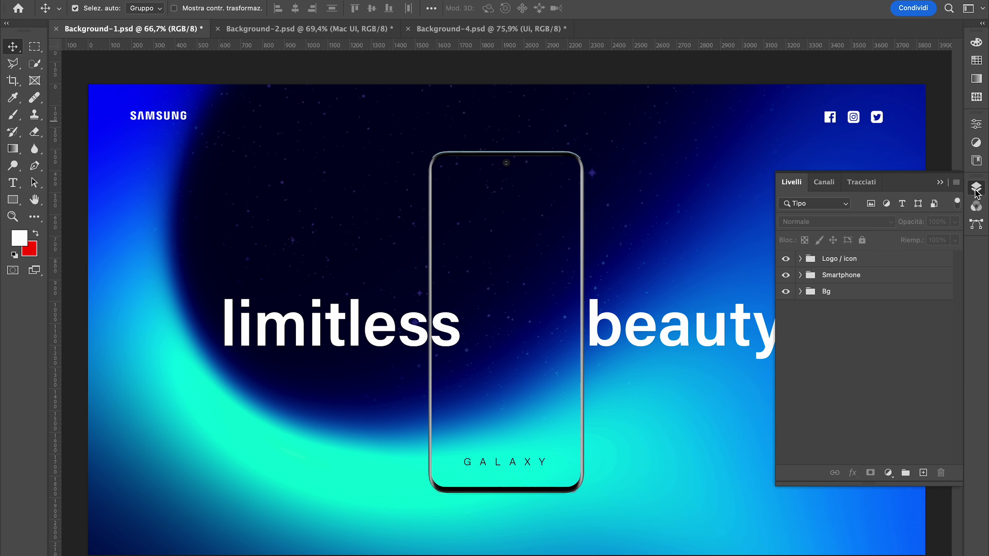
left_click(785, 259)
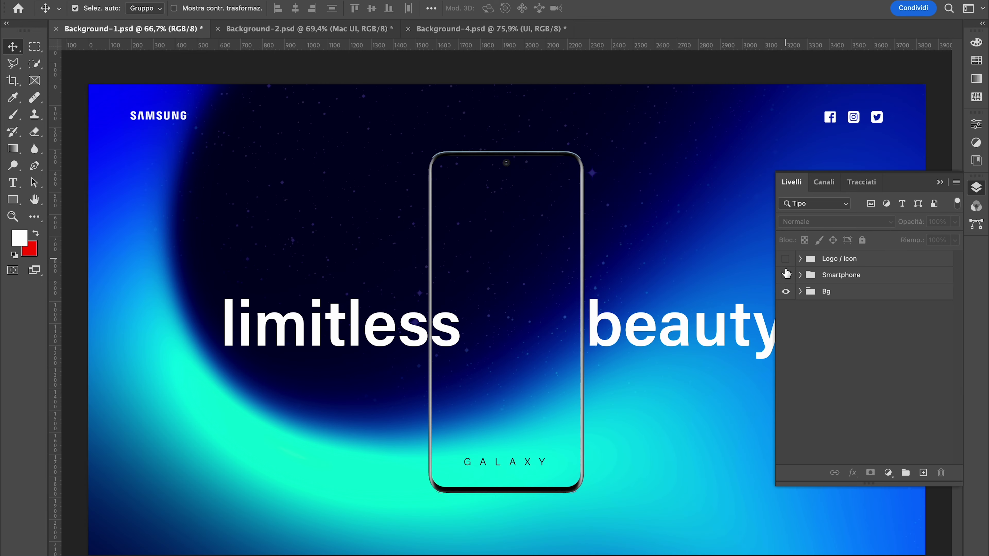
left_click(940, 182)
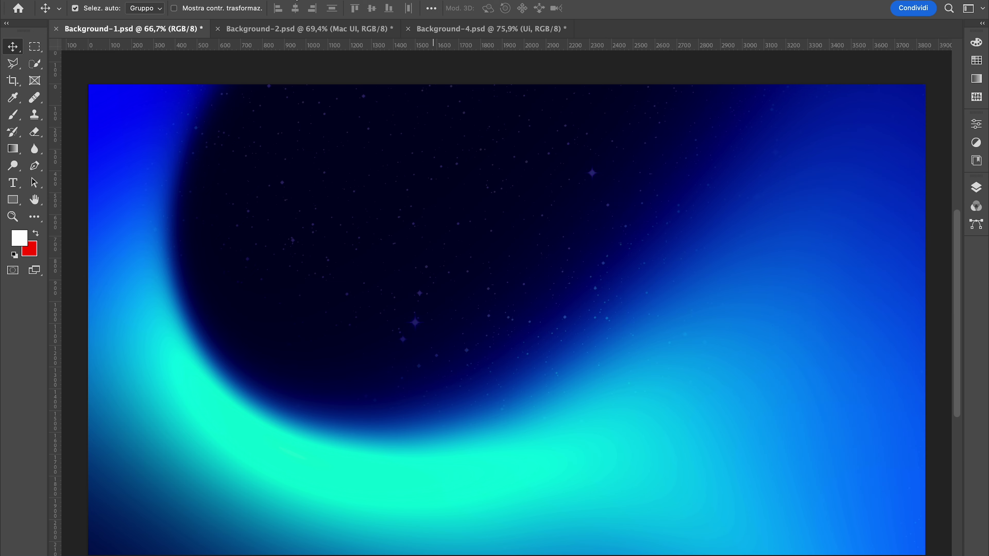
Step: Hide the Mac UI group in Background-2, then bring up Background-4
left_click(296, 29)
left_click(976, 188)
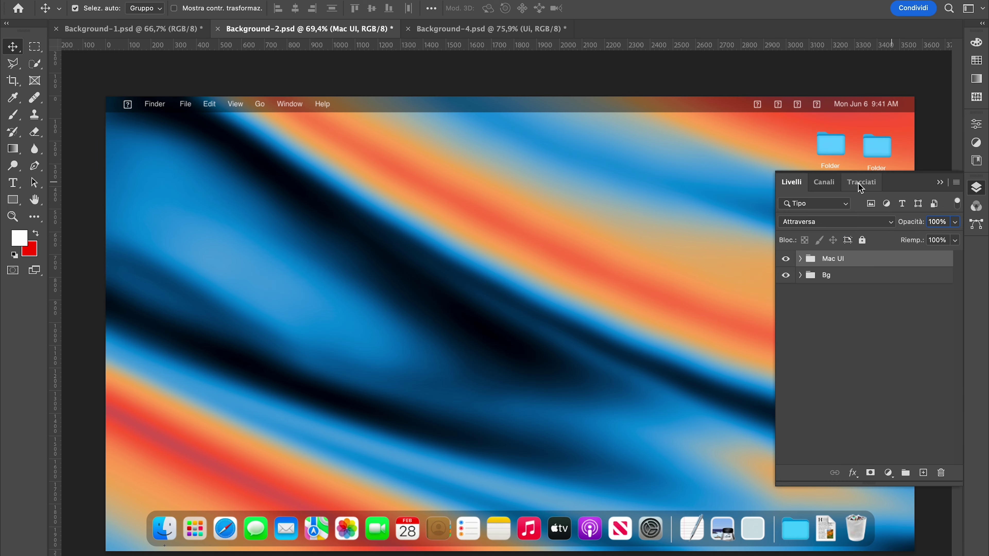
left_click(785, 259)
left_click(940, 183)
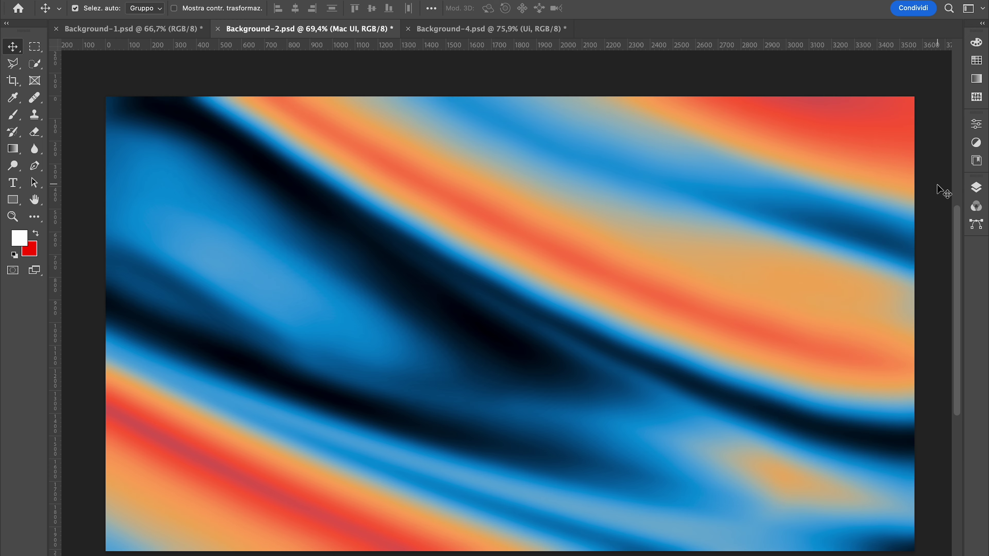
left_click(439, 28)
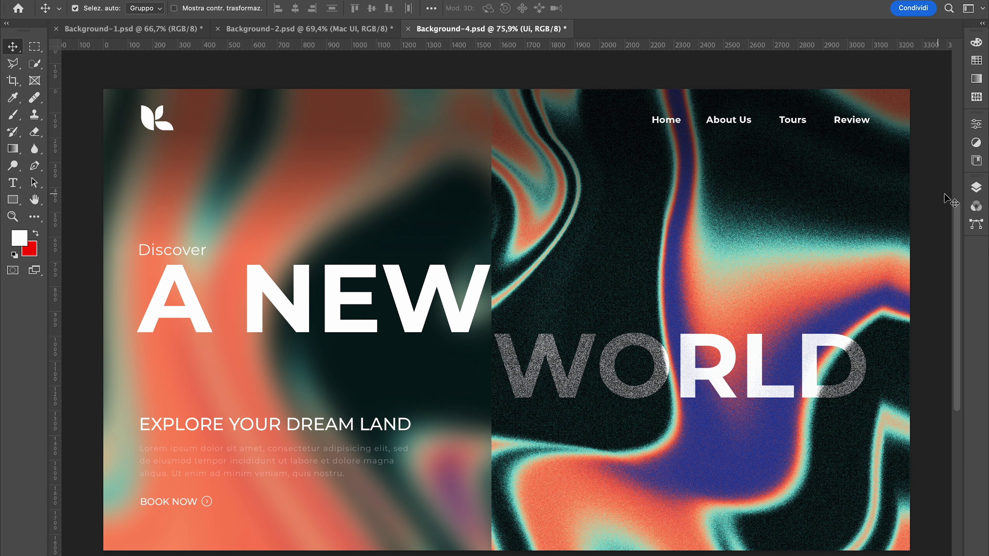
left_click(975, 187)
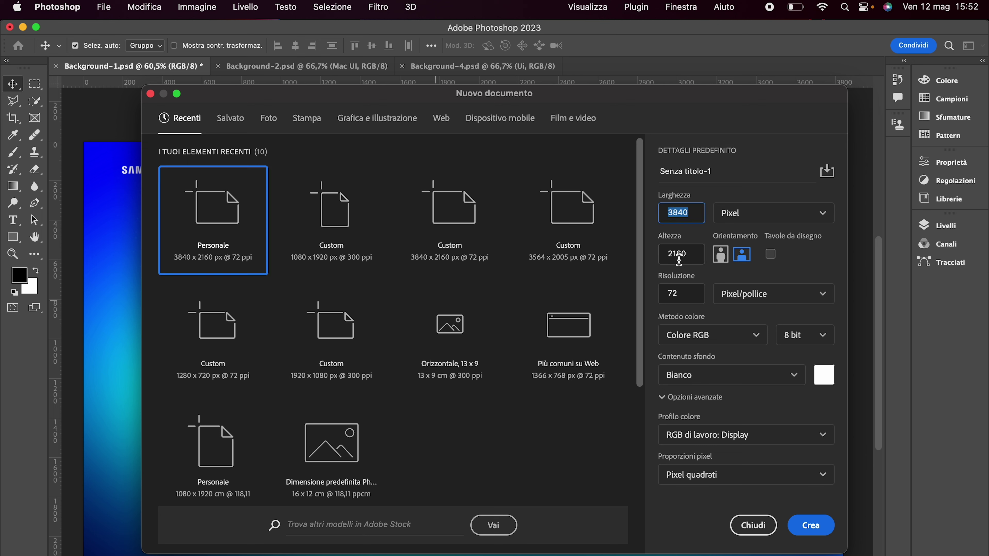
Step: Confirm the 3840 × 2160 px size and create the blank Senza titolo-1 document
double_click(680, 255)
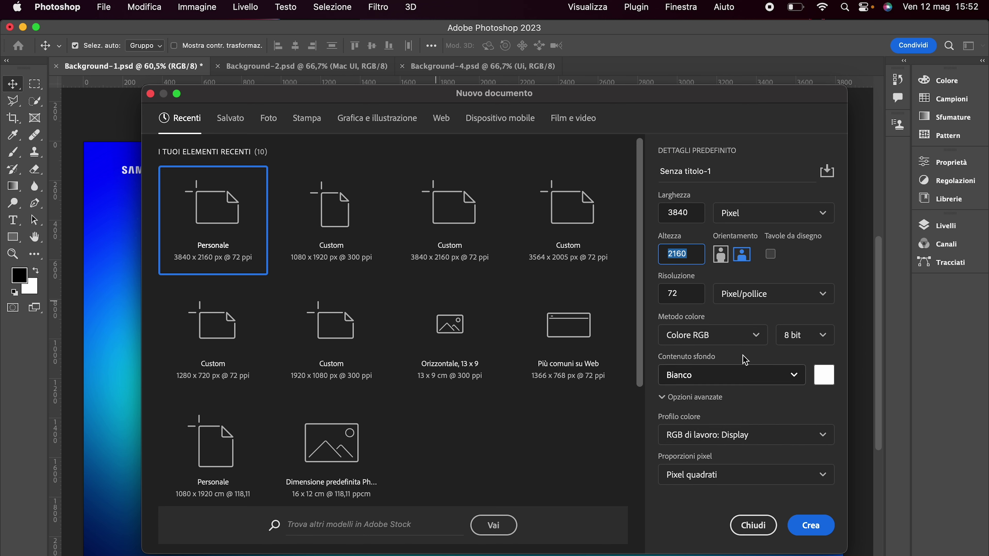
left_click(811, 526)
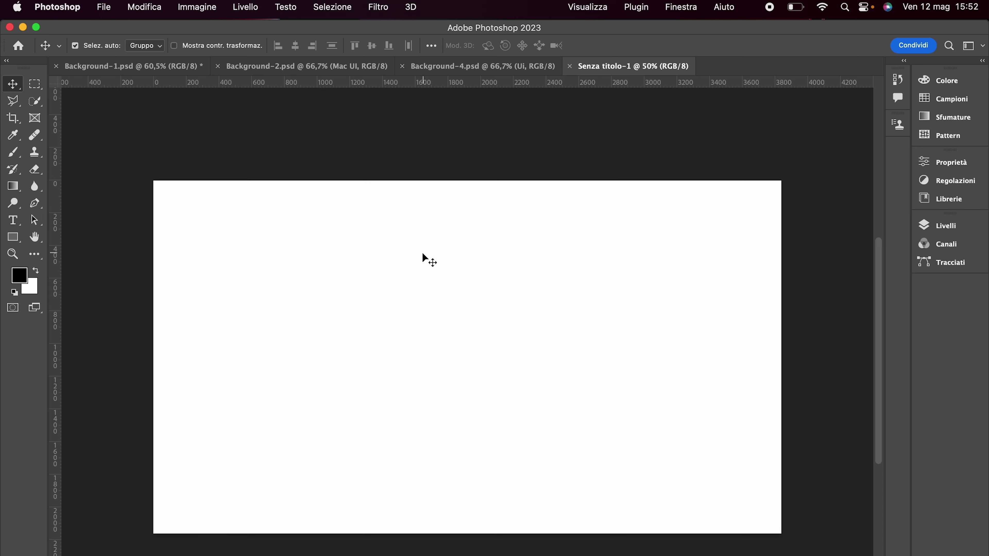
Step: Fill the Senza titolo-1 canvas with dark navy #01023c using Modifica > Riempi
left_click(175, 68)
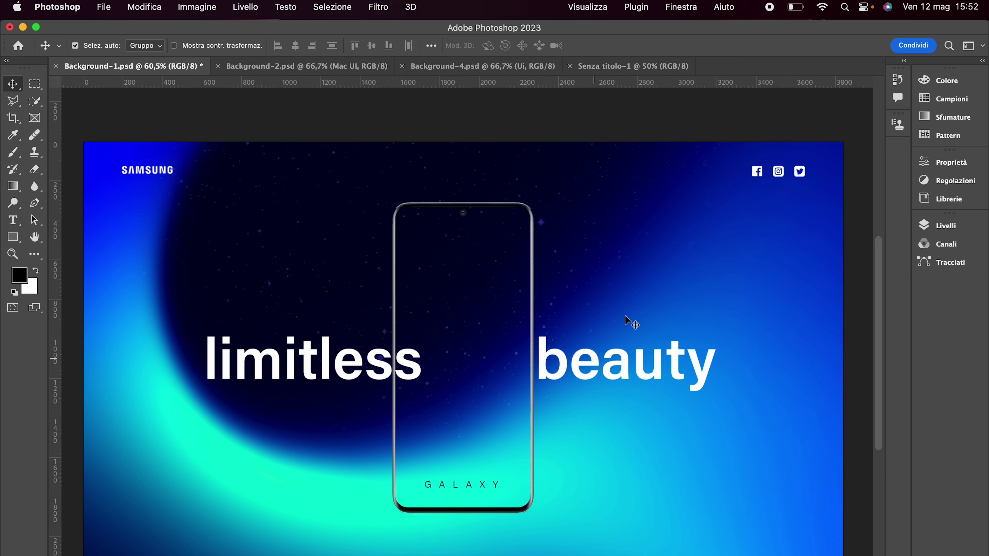
left_click(627, 67)
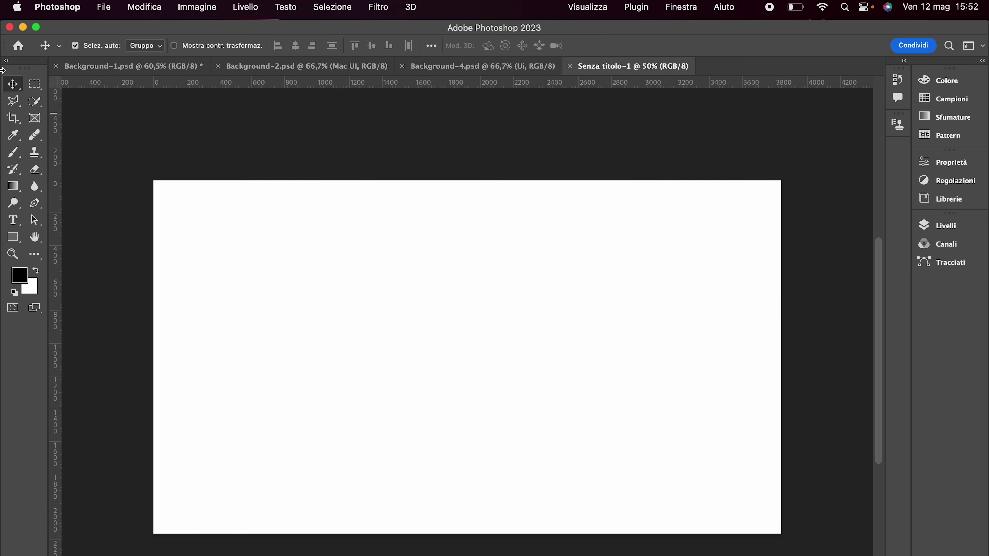
left_click(138, 7)
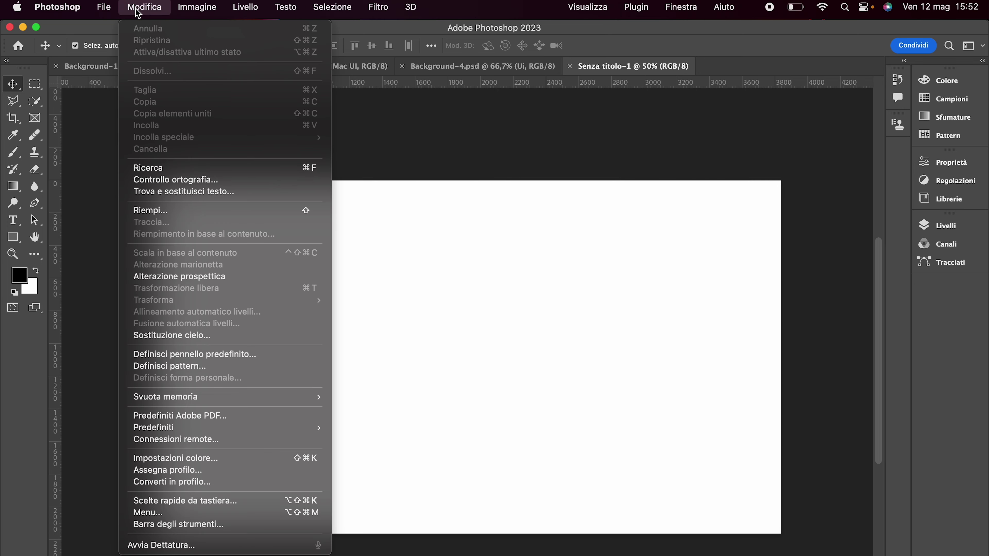
left_click(181, 210)
left_click(498, 255)
left_click(486, 257)
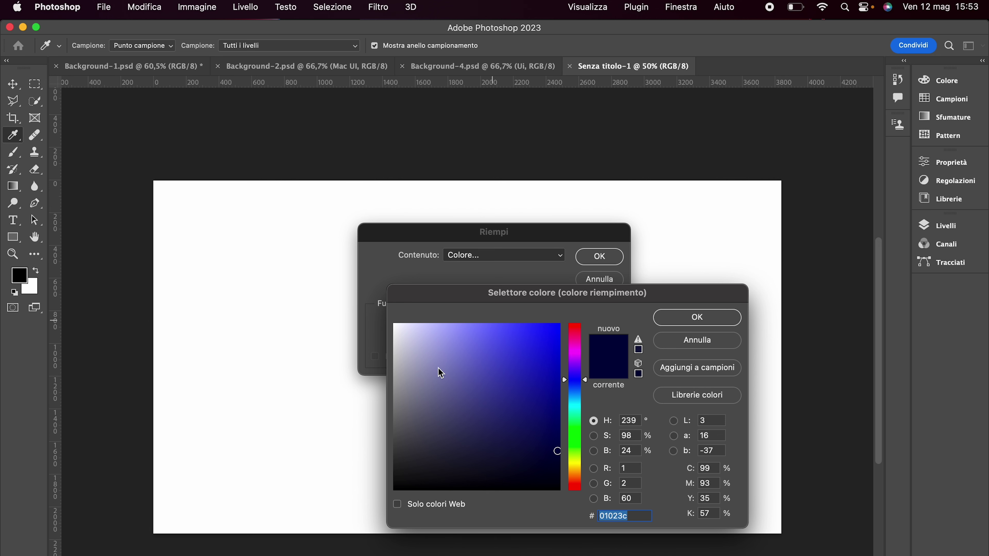
left_click(690, 324)
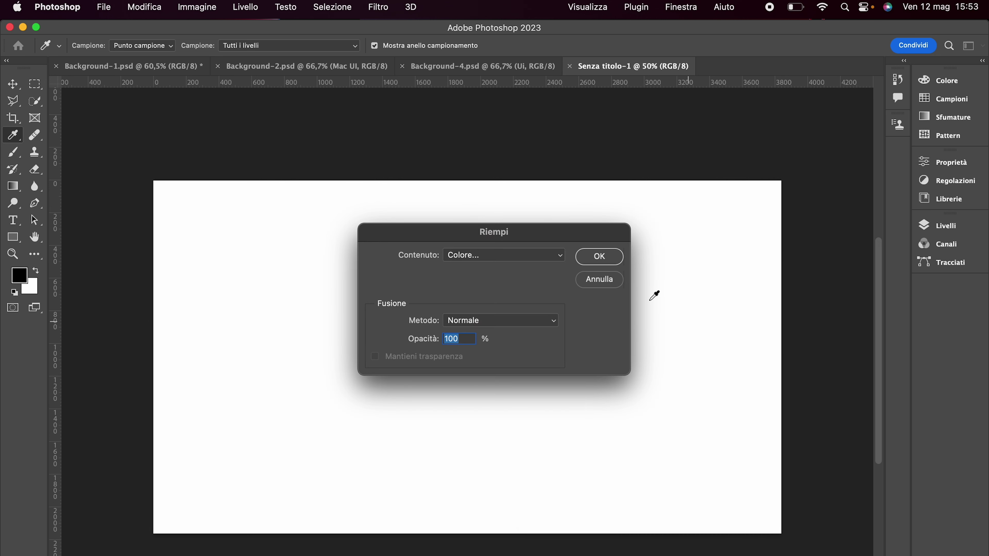
left_click(598, 257)
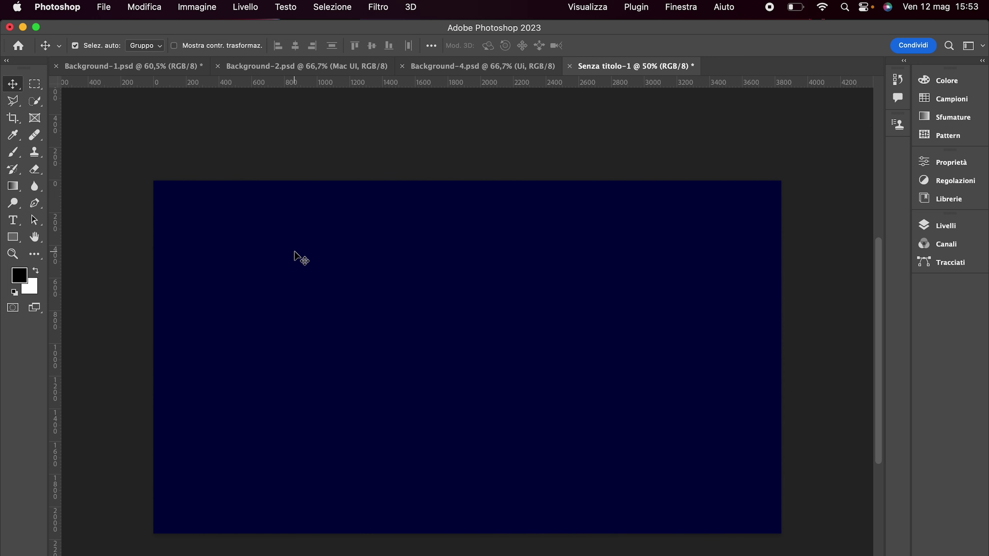
left_click(111, 70)
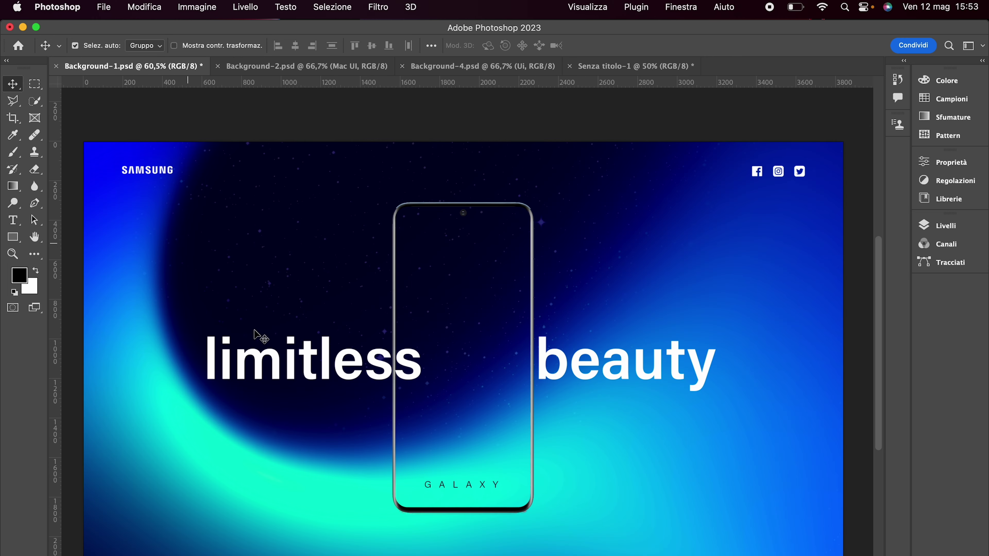
Step: Select the Brush and set the foreground colour to bright blue #0509e3
left_click(596, 66)
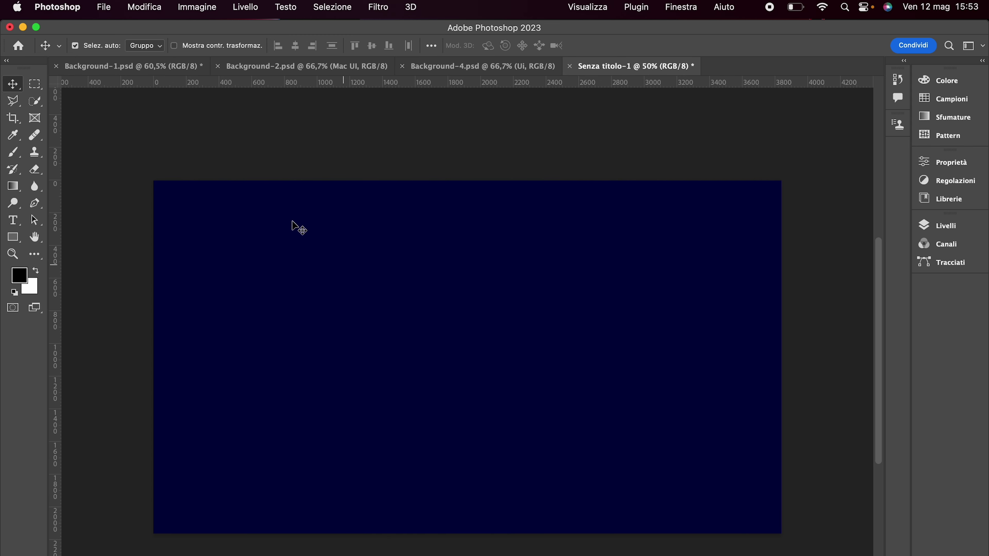
key("b")
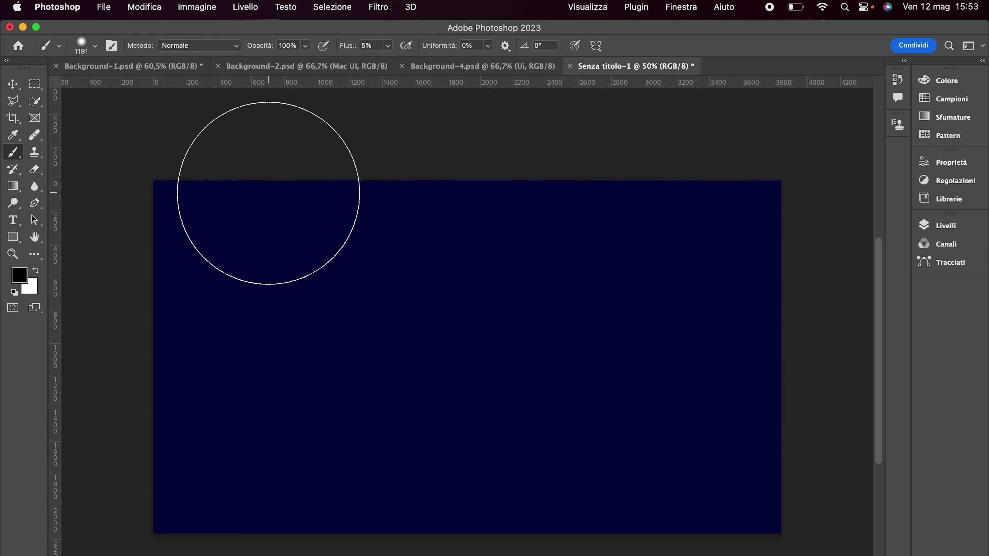
left_click(20, 275)
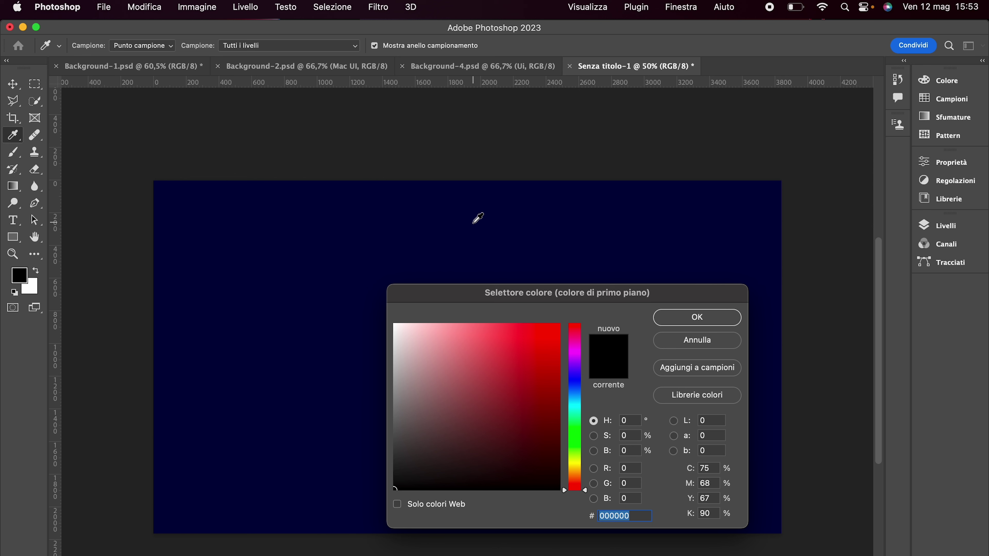
left_click(473, 222)
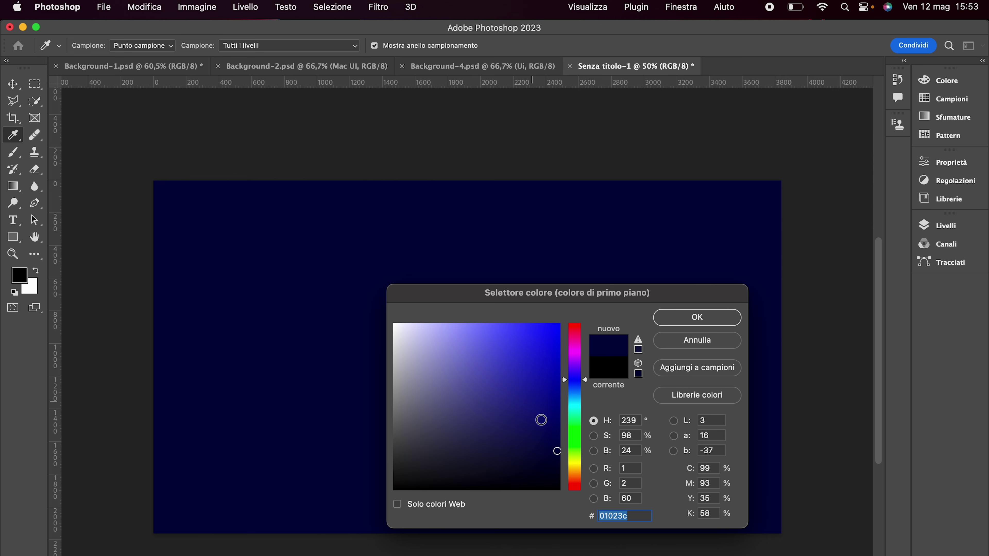
left_click_drag(549, 459, 557, 342)
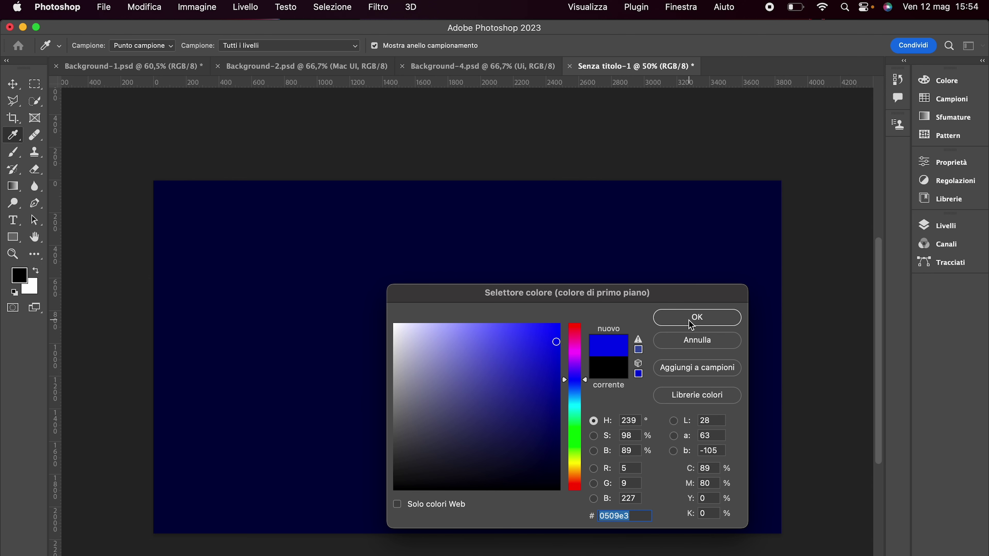
left_click(697, 317)
key("b")
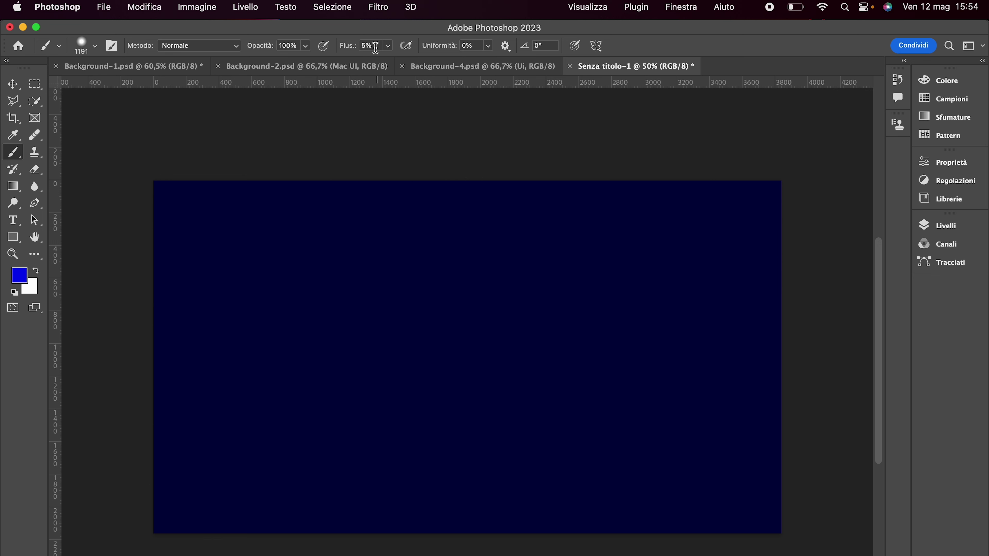
Step: Set brush flow to 10% and paint soft bright-blue glows across the navy canvas
left_click(388, 45)
left_click_drag(386, 60, 391, 61)
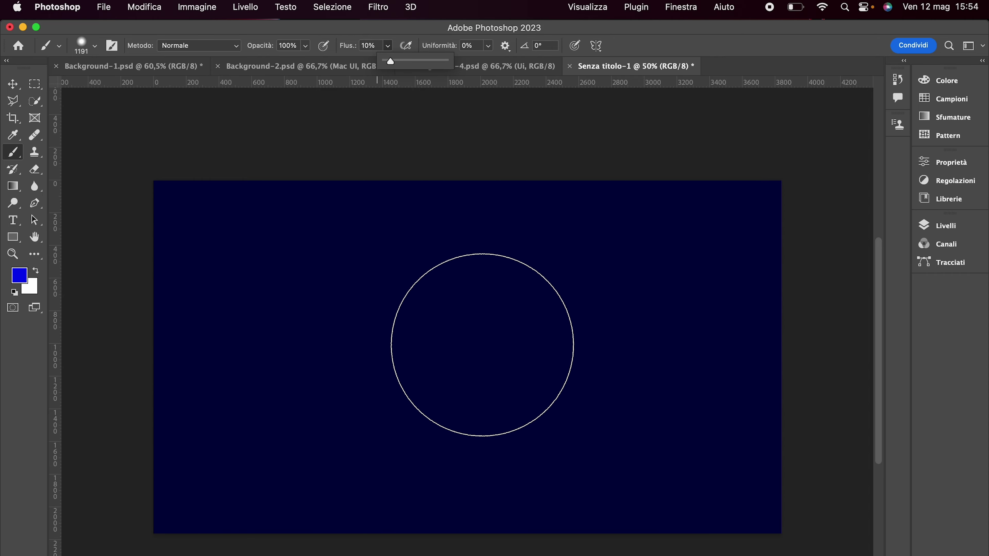
mouse_move(481, 388)
left_mouse_down()
mouse_move(509, 336)
mouse_move(482, 377)
mouse_move(327, 245)
mouse_move(243, 220)
mouse_move(395, 228)
mouse_move(317, 305)
mouse_move(523, 360)
mouse_move(548, 419)
mouse_move(633, 441)
mouse_move(485, 364)
mouse_move(529, 409)
mouse_move(389, 388)
mouse_move(540, 281)
mouse_move(350, 364)
left_mouse_up()
Step: Change the foreground colour to cyan #05b1e3
left_click(19, 275)
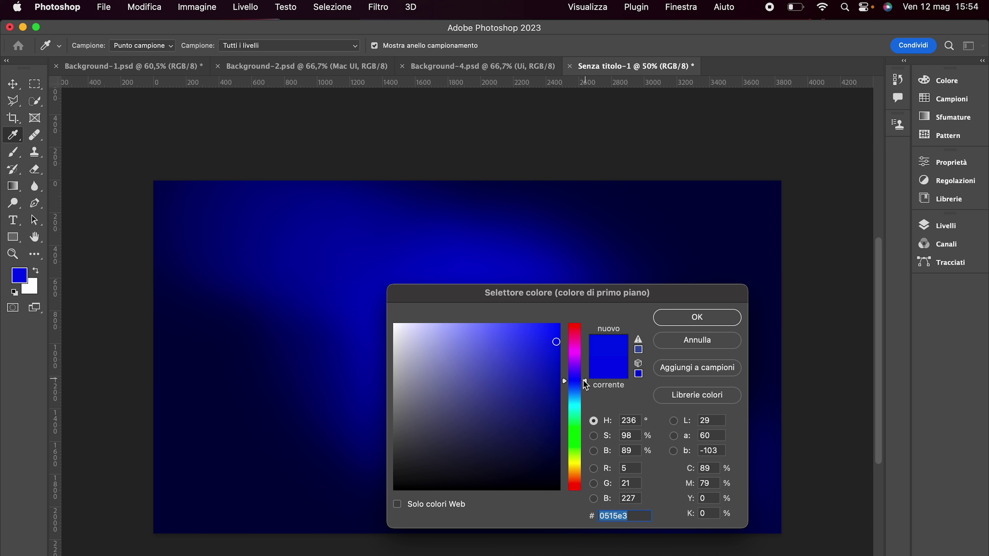
left_click_drag(581, 380, 582, 404)
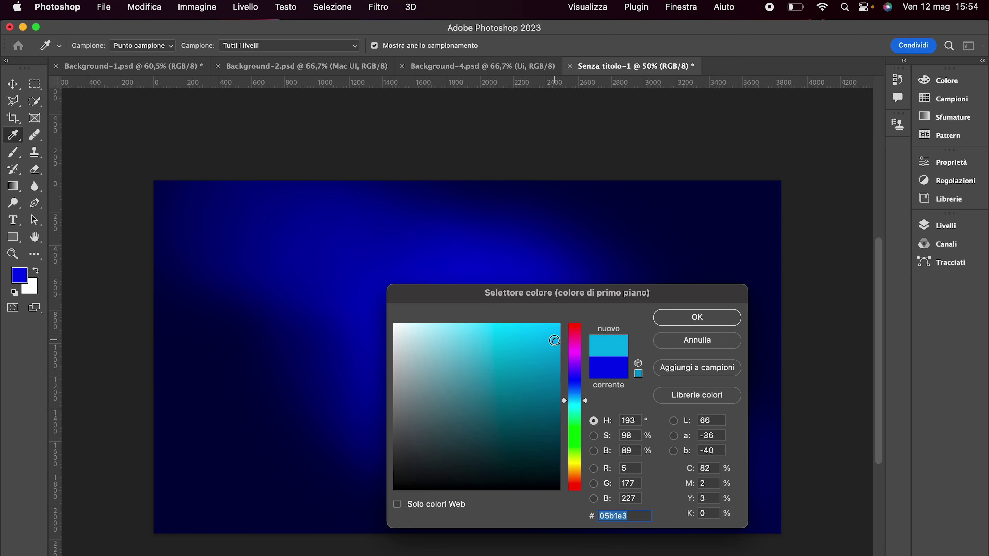
left_click_drag(556, 341, 556, 335)
left_click(696, 317)
Step: Paint cyan into the canvas centre, then switch to green and paint a green glow there
key("b")
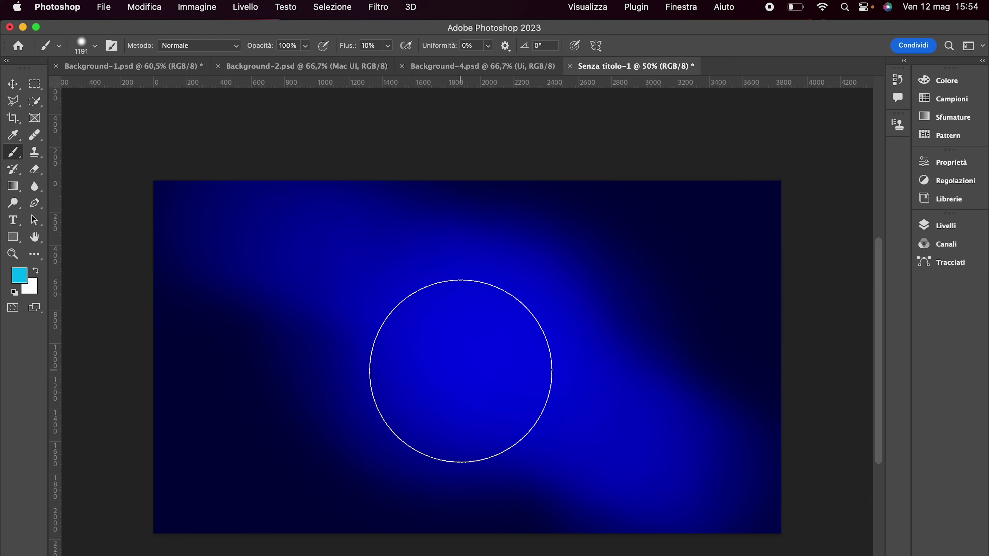
mouse_move(459, 371)
left_mouse_down()
mouse_move(450, 327)
mouse_move(534, 354)
mouse_move(504, 401)
mouse_move(382, 349)
mouse_move(519, 342)
mouse_move(450, 415)
left_mouse_up()
left_click(19, 275)
left_click(570, 413)
left_click(678, 323)
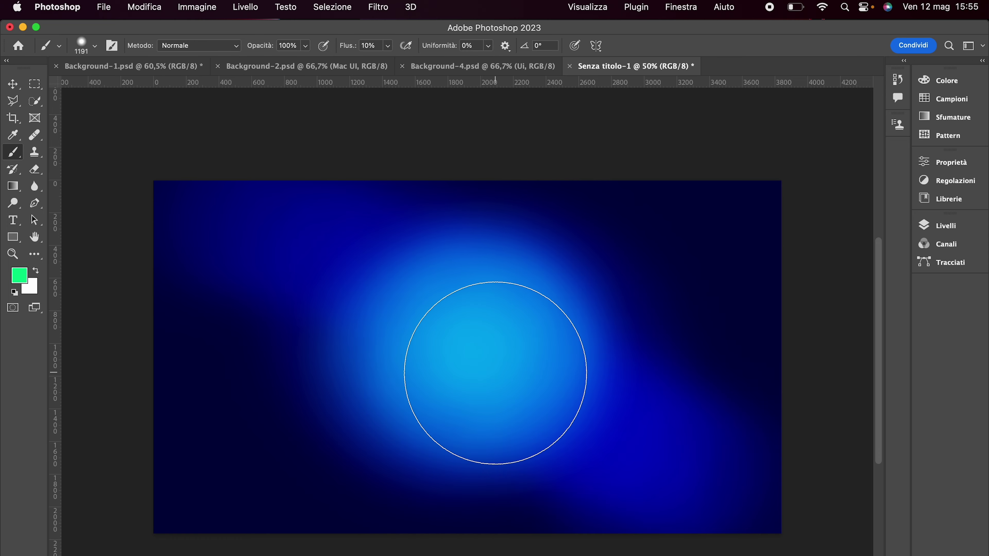
mouse_move(482, 346)
left_mouse_down()
mouse_move(494, 346)
mouse_move(426, 391)
mouse_move(480, 280)
left_mouse_up()
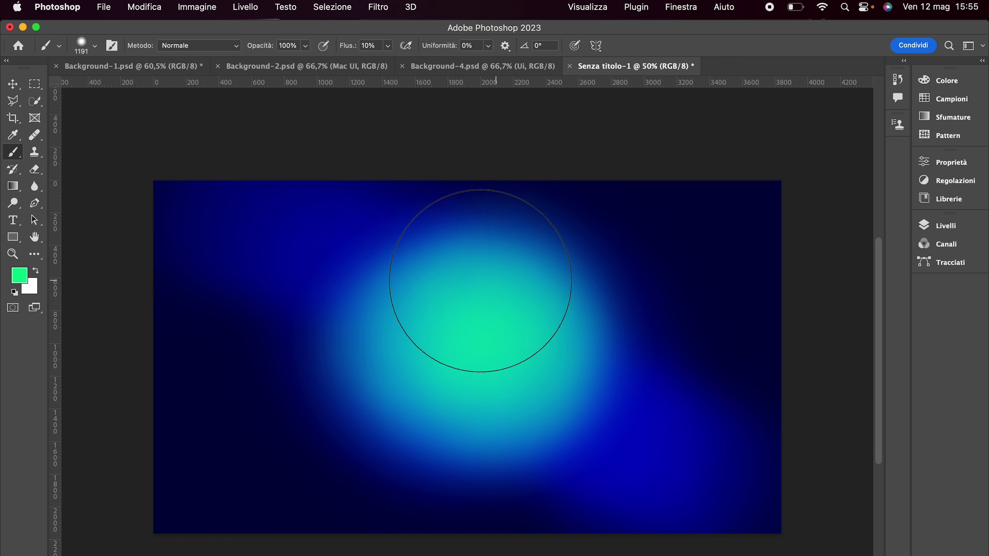
Step: Lower brush flow to 6% and paint faint green across the upper area
left_click(387, 46)
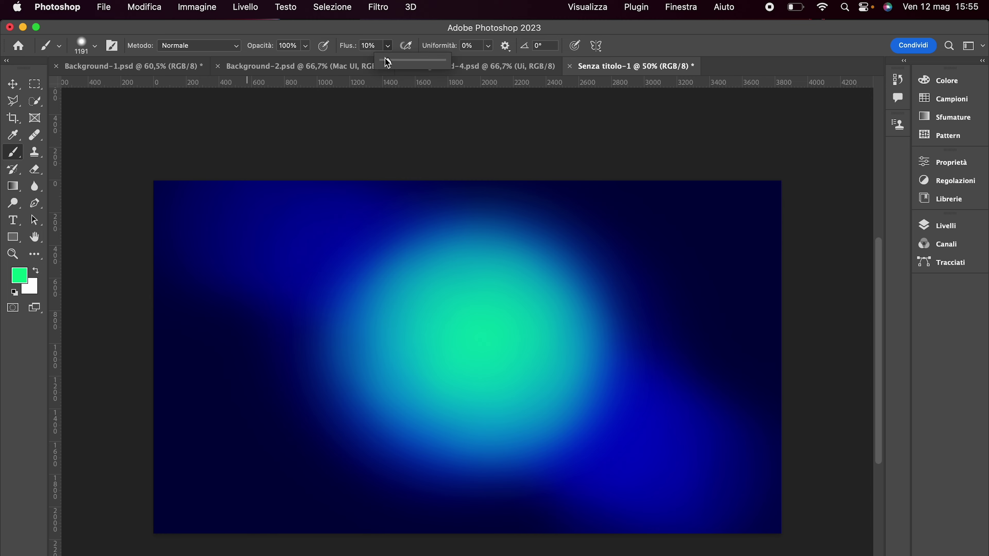
left_click_drag(387, 62, 386, 62)
mouse_move(441, 181)
left_mouse_down()
mouse_move(552, 276)
mouse_move(390, 376)
mouse_move(389, 265)
mouse_move(323, 261)
mouse_move(673, 464)
mouse_move(419, 454)
mouse_move(453, 530)
mouse_move(89, 287)
left_mouse_up()
left_click(14, 87)
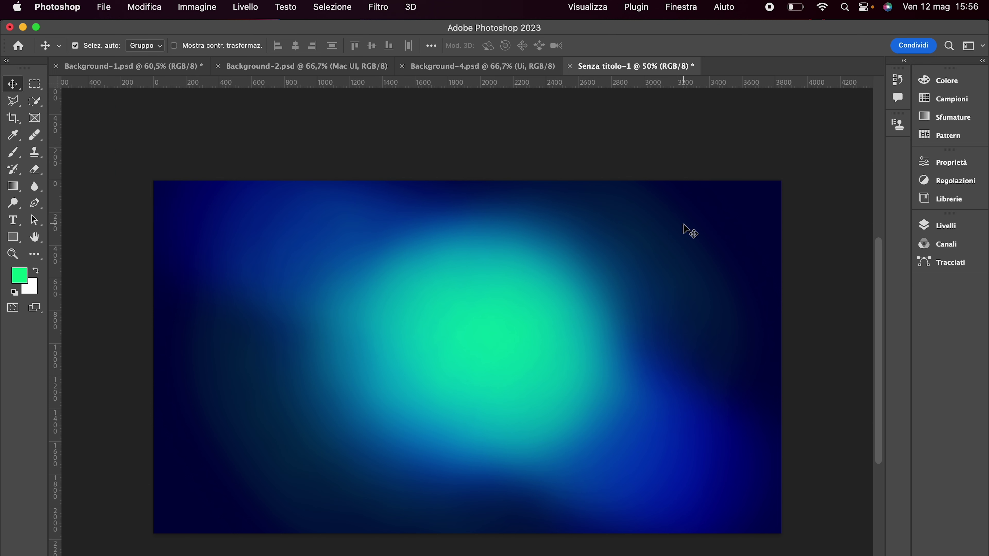
Step: Convert the Sfondo layer into a smart object named Livello 0
left_click(922, 221)
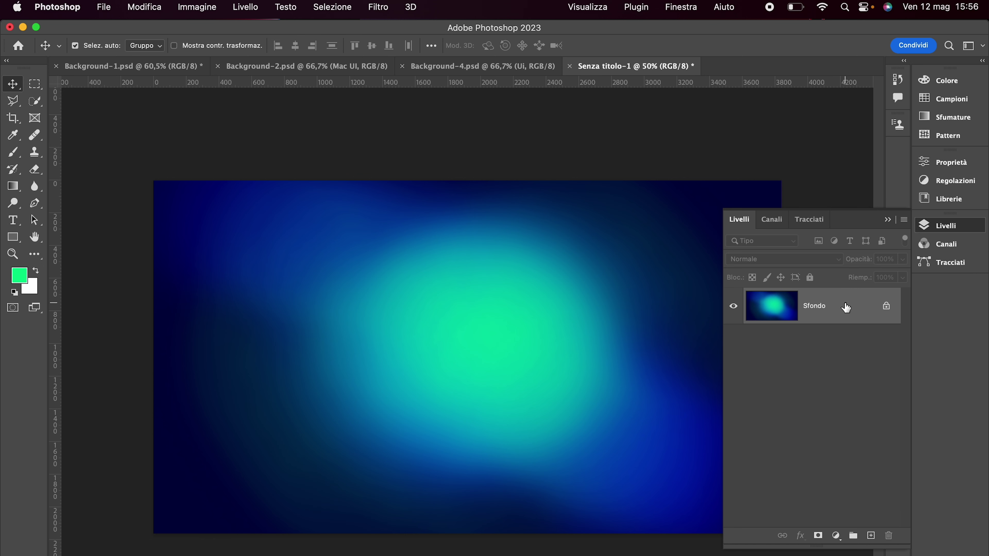
right_click(846, 308)
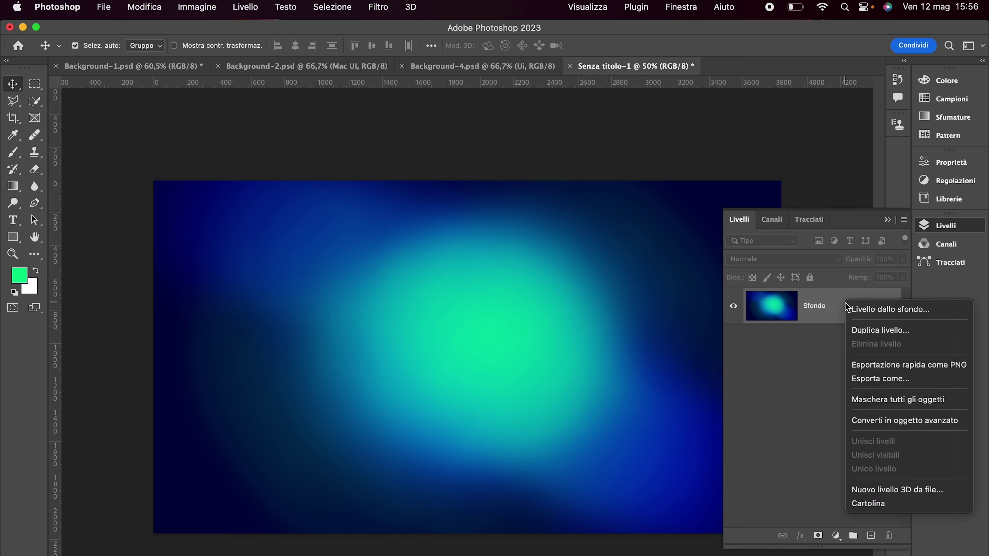
left_click(895, 428)
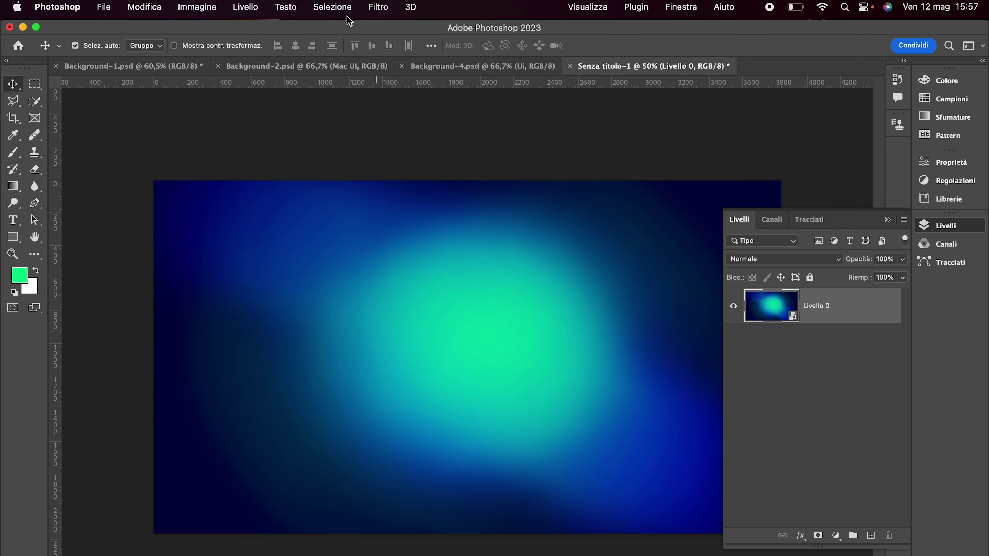
left_click(382, 8)
mouse_move(394, 251)
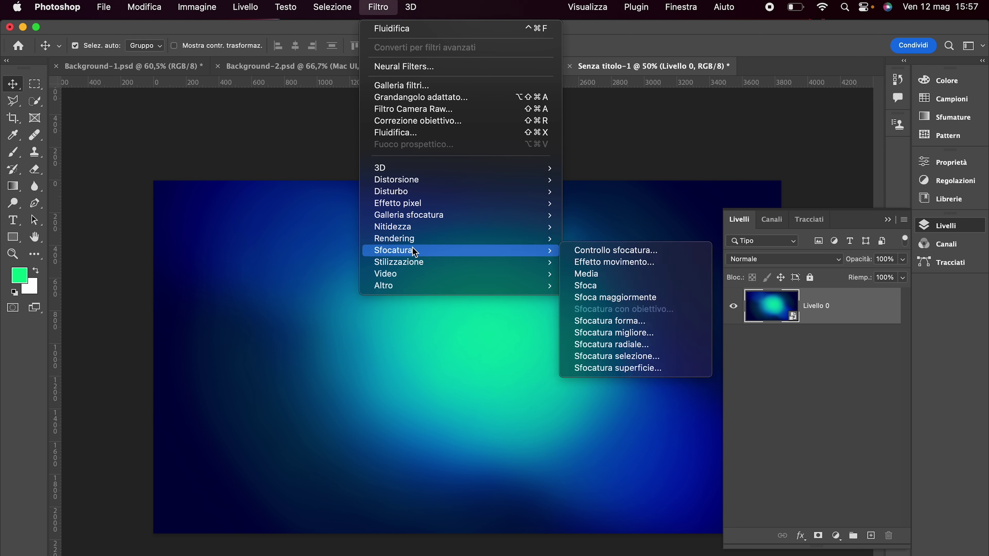
Step: Apply a 60-pixel Controllo sfocatura smart filter to Livello 0, then review it unchanged
left_click(606, 251)
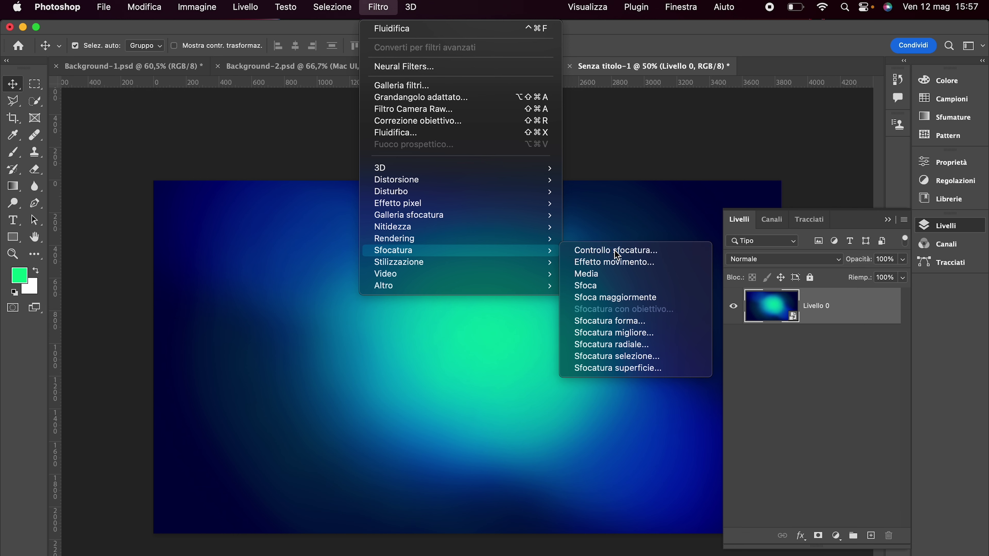
left_click_drag(787, 249, 776, 249)
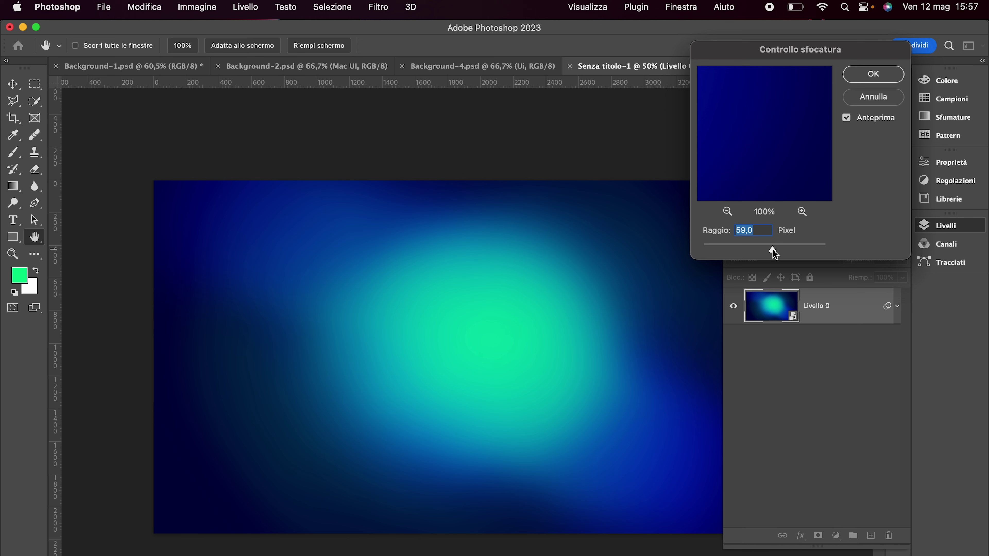
type("60")
left_click(865, 78)
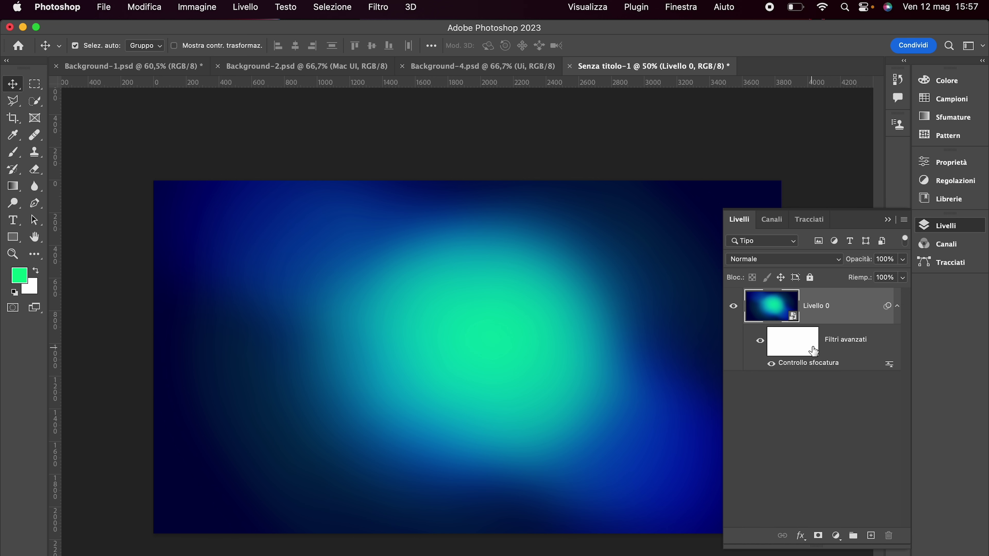
left_click(786, 346)
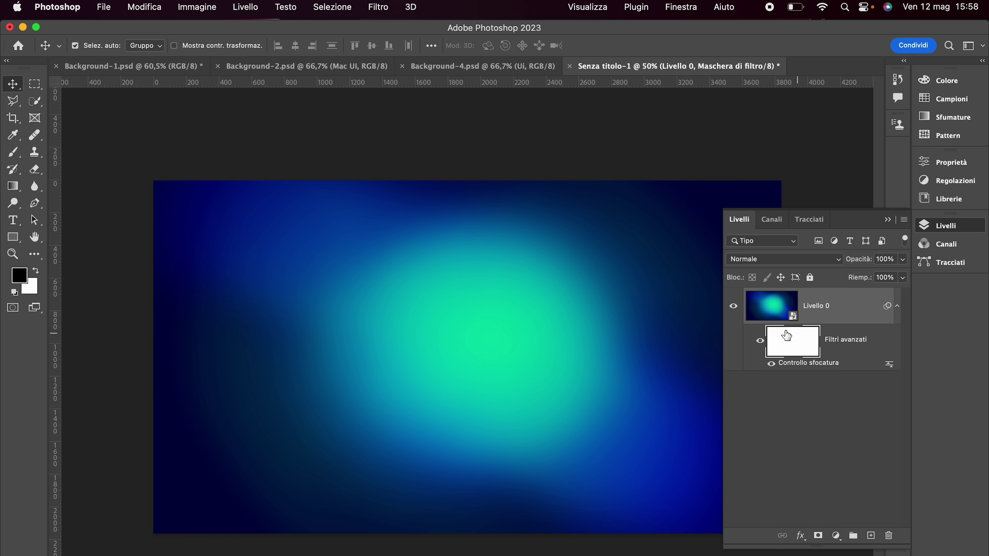
double_click(798, 366)
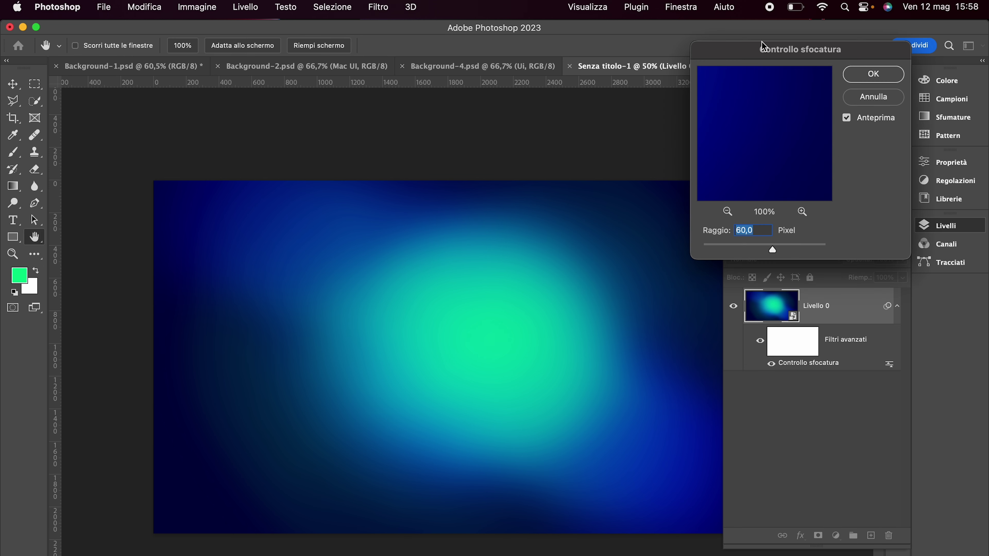
left_click_drag(763, 45, 749, 50)
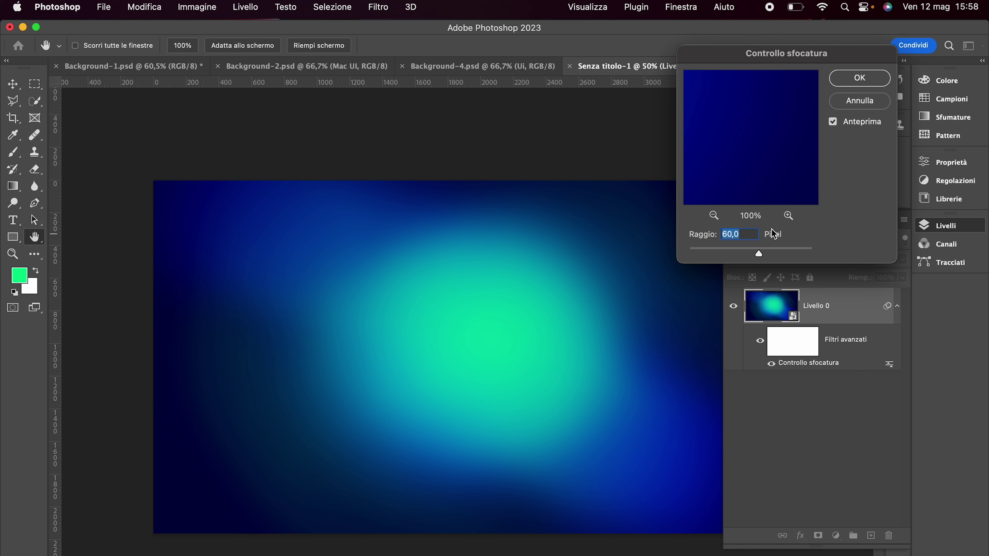
left_click(844, 104)
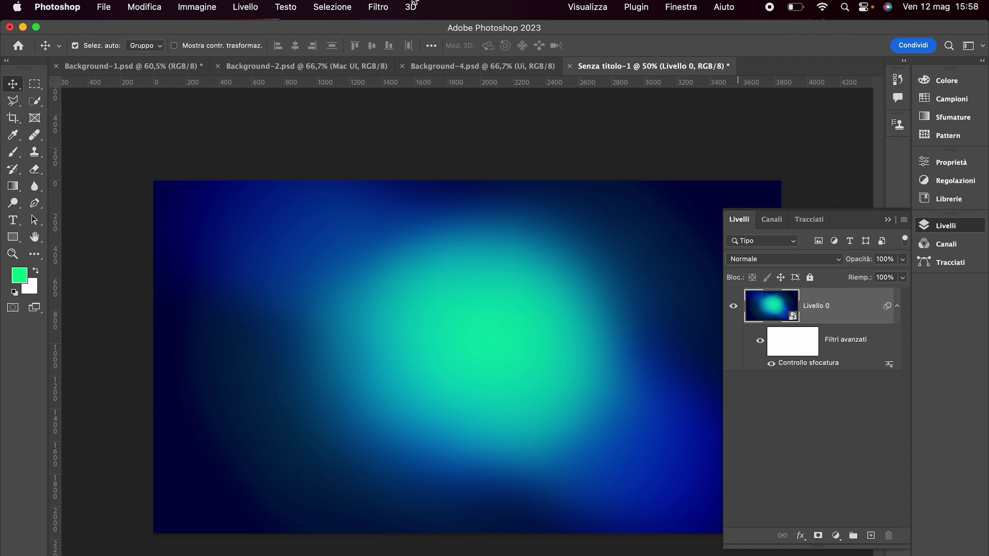
Step: Open Fluidifica on the blurred image and select the Forward Warp tool at size 2715
left_click(388, 12)
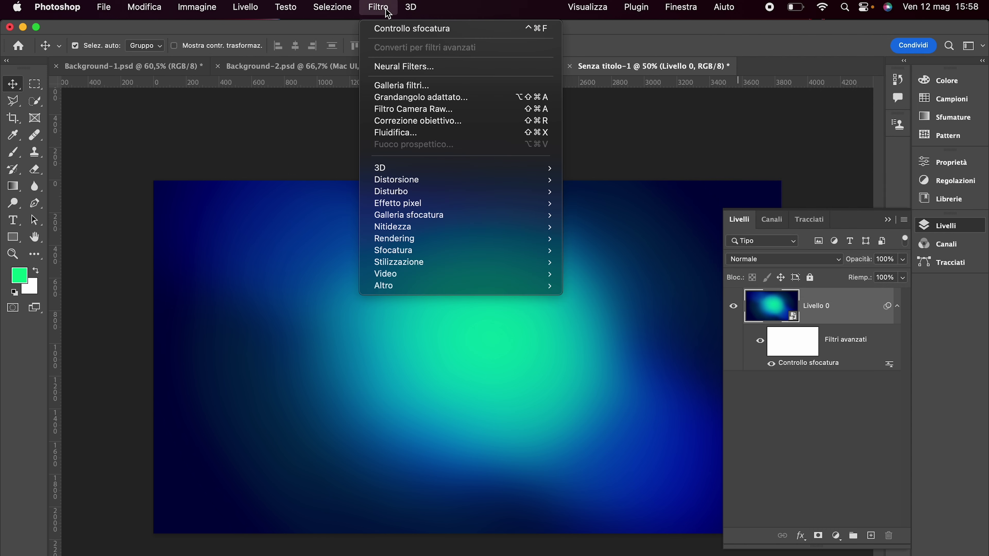
left_click(388, 134)
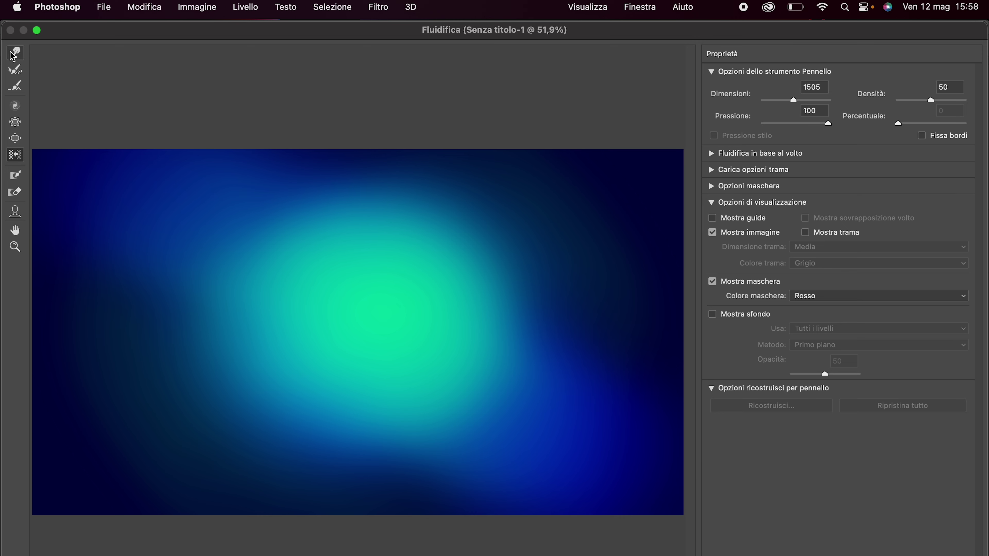
left_click(15, 138)
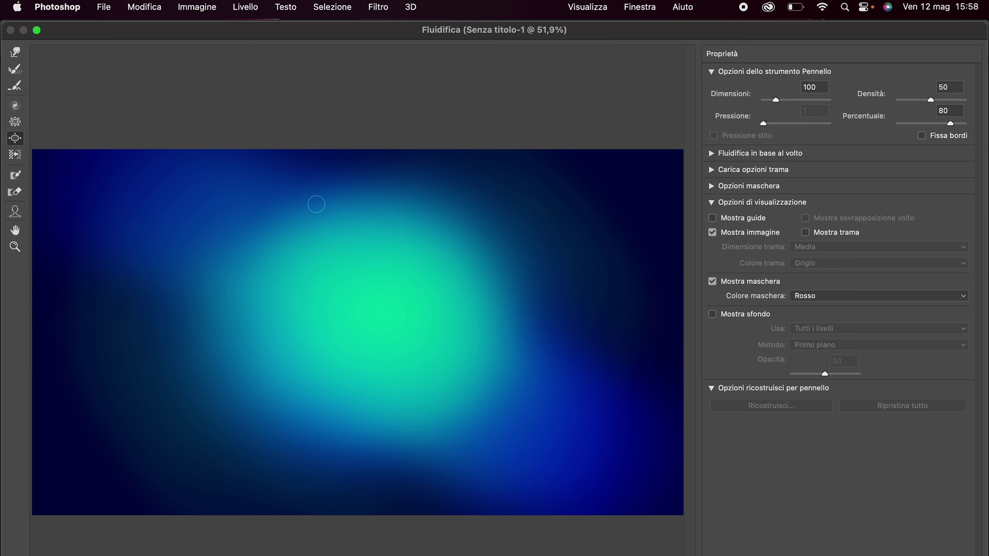
left_click(15, 53)
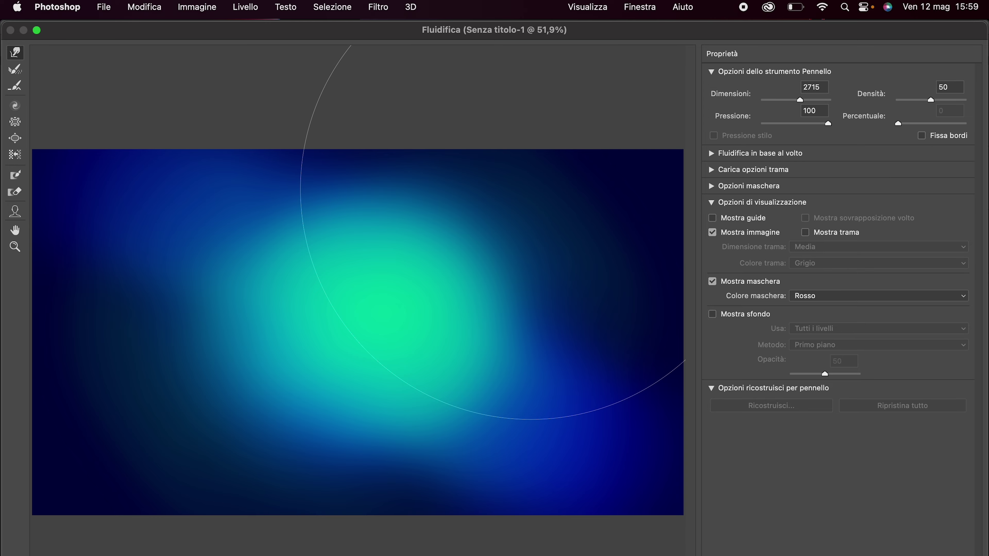
Step: Swirl the green blob with Forward Warp strokes, then reset all Liquify distortions
mouse_move(461, 341)
left_mouse_down()
mouse_move(286, 353)
mouse_move(578, 312)
left_mouse_up()
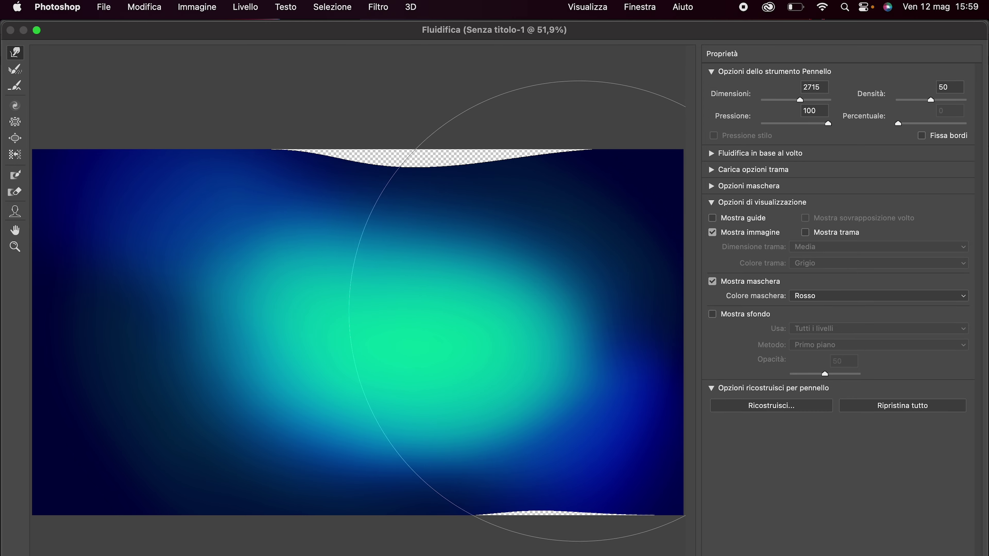
mouse_move(67, 331)
left_mouse_down()
mouse_move(364, 331)
mouse_move(132, 331)
mouse_move(303, 342)
mouse_move(519, 243)
mouse_move(468, 313)
mouse_move(521, 221)
mouse_move(542, 262)
left_mouse_up()
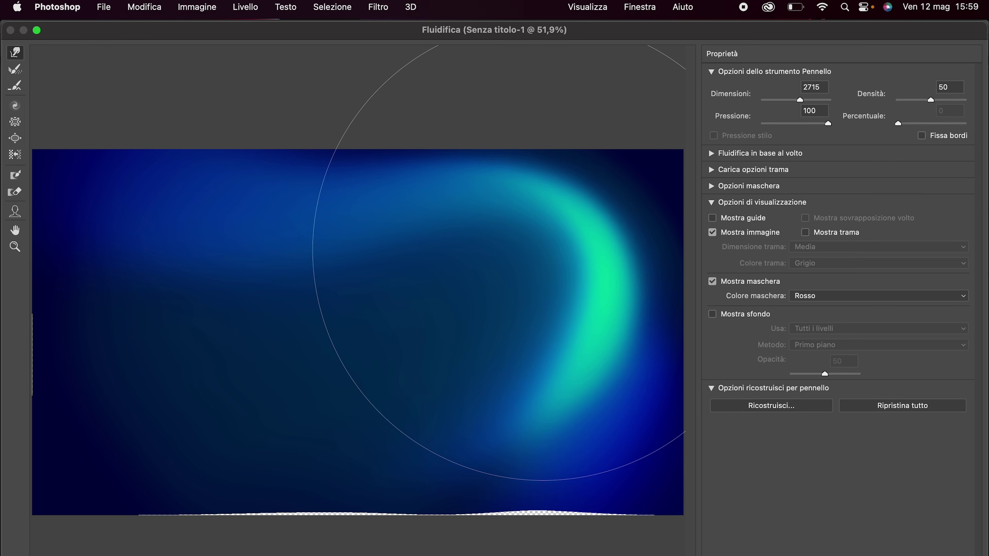
left_click_drag(220, 375, 342, 221)
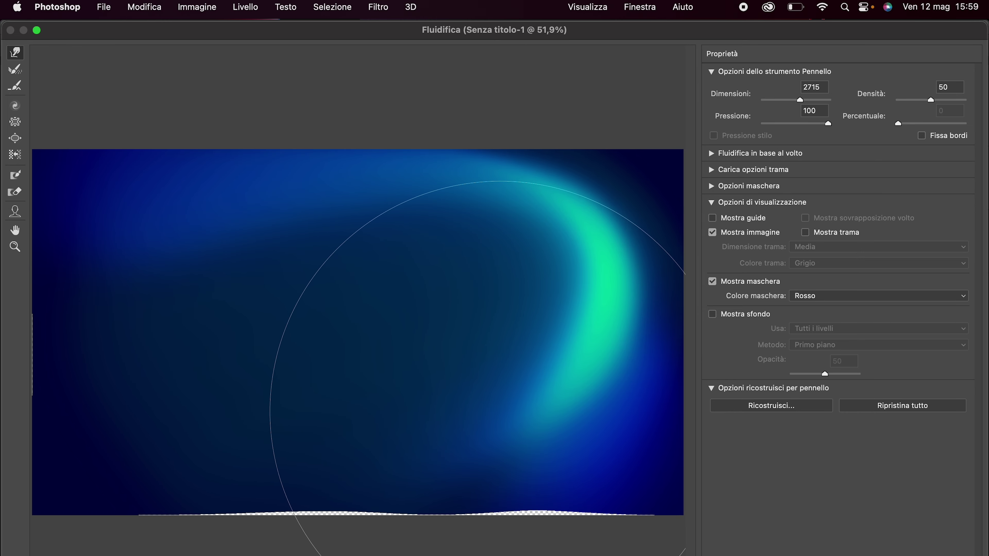
mouse_move(501, 410)
left_mouse_down()
mouse_move(496, 473)
mouse_move(220, 464)
mouse_move(220, 508)
mouse_move(389, 192)
left_mouse_up()
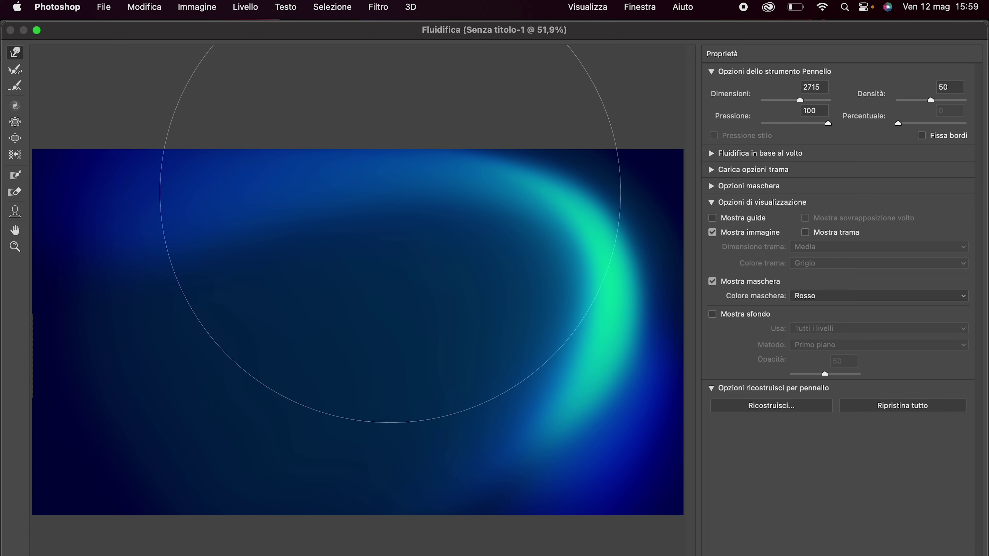
mouse_move(560, 331)
left_mouse_down()
mouse_move(584, 484)
mouse_move(602, 398)
left_mouse_up()
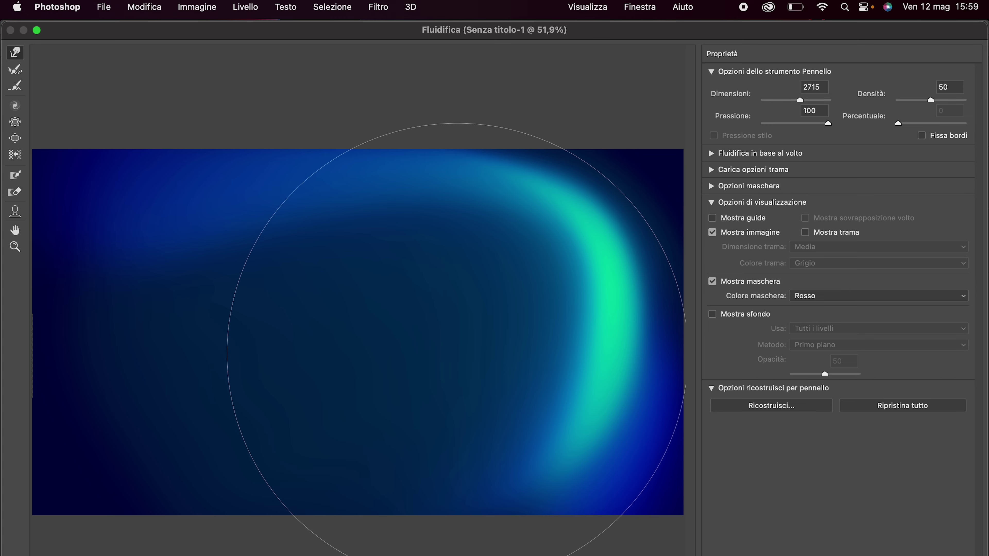
left_click(902, 410)
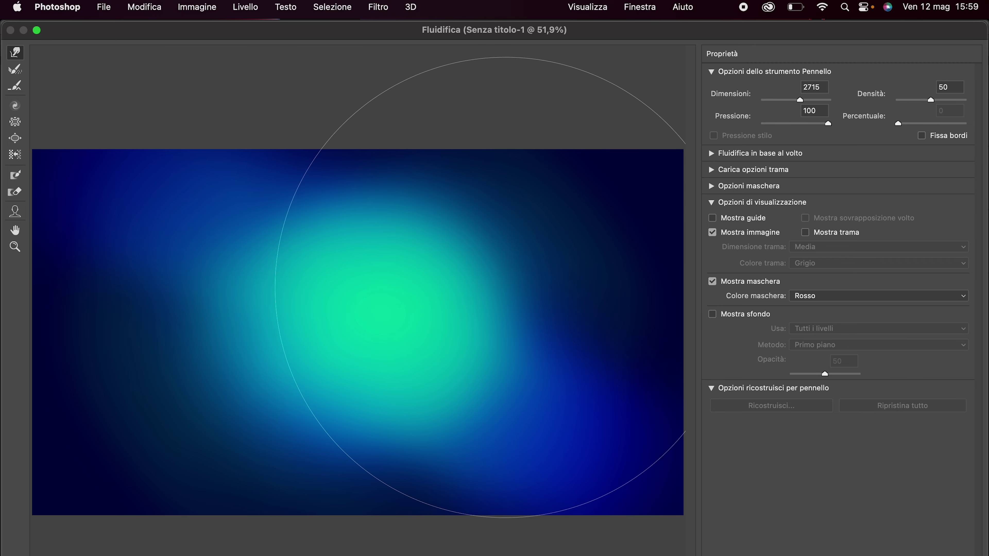
Step: Warp the blob again into a thin crescent down the left side and along the bottom
left_click_drag(505, 287, 397, 248)
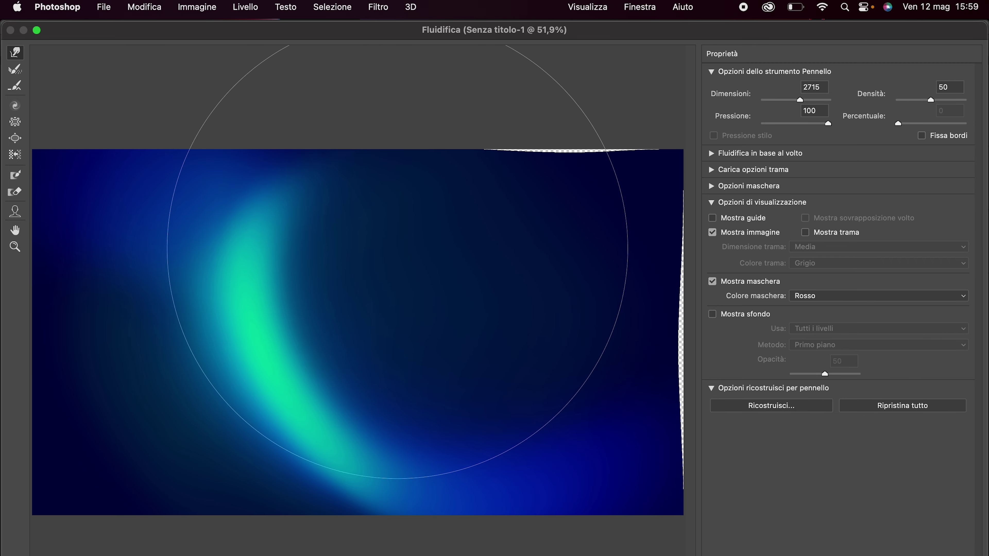
mouse_move(442, 88)
left_mouse_down()
mouse_move(374, 391)
mouse_move(483, 243)
mouse_move(308, 323)
left_mouse_up()
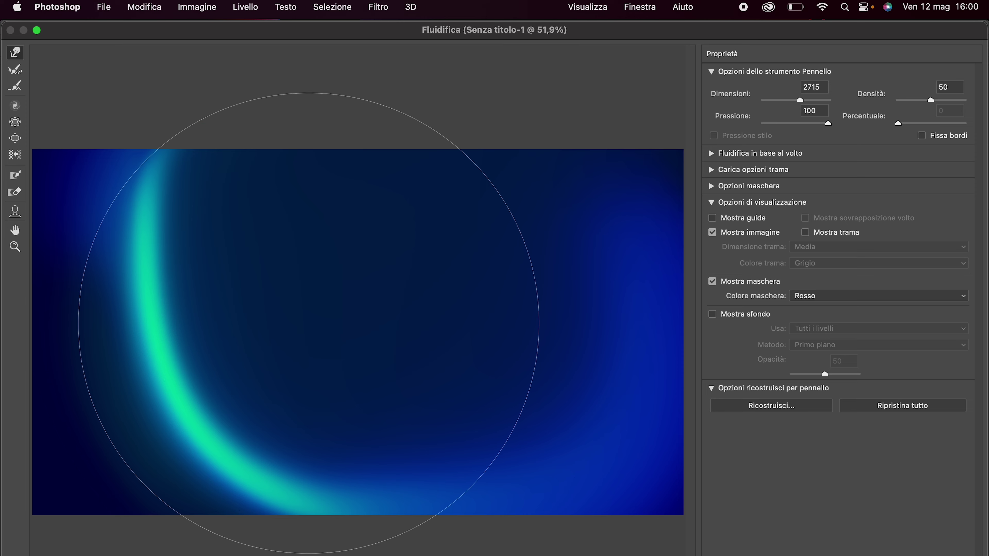
left_click_drag(308, 323, 139, 195)
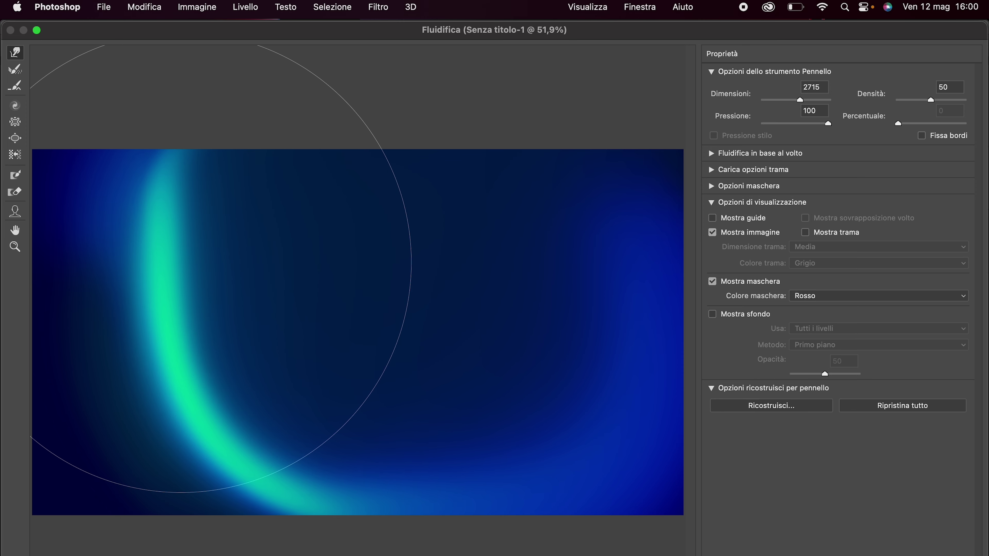
left_click_drag(181, 262, 117, 421)
key("super+minus")
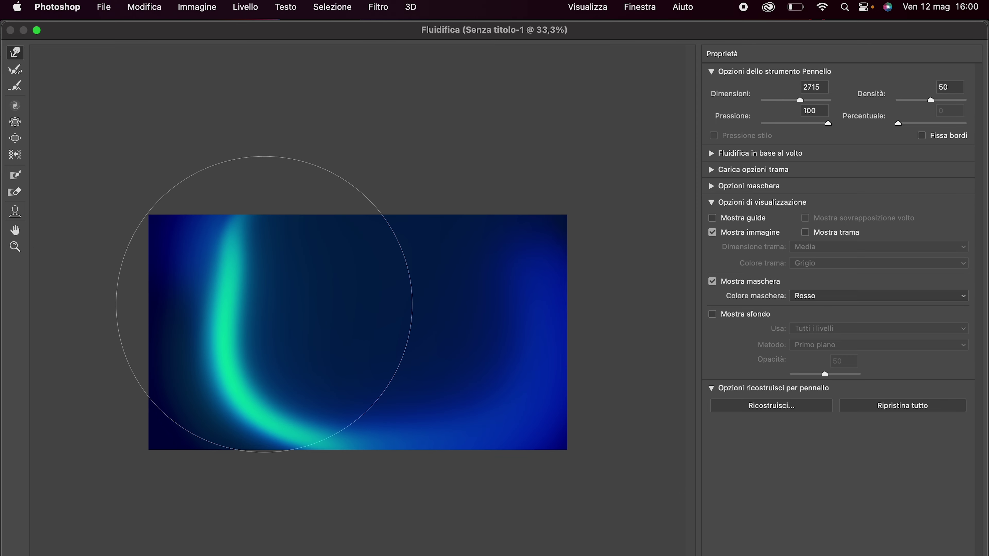
mouse_move(264, 304)
left_mouse_down()
mouse_move(302, 282)
mouse_move(309, 265)
left_mouse_up()
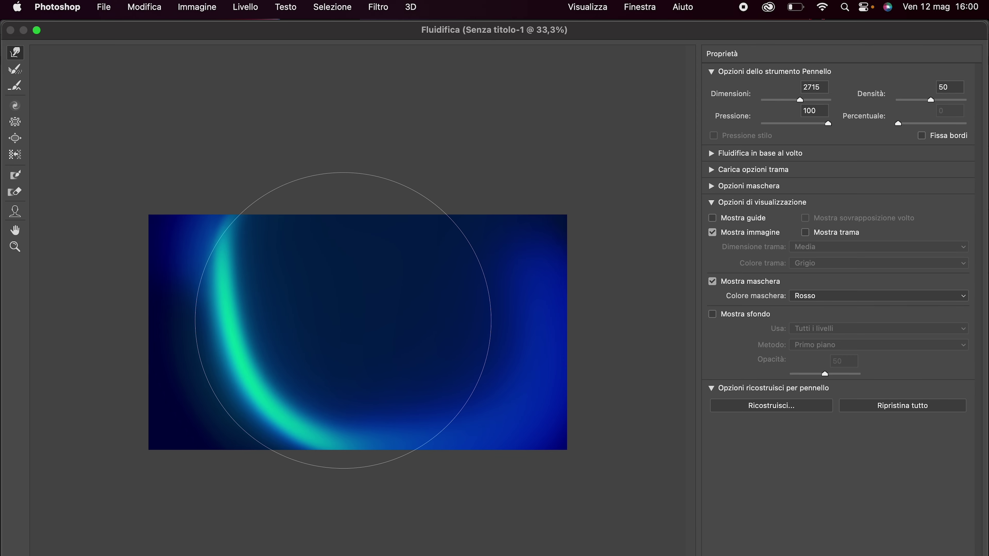
key("super+plus")
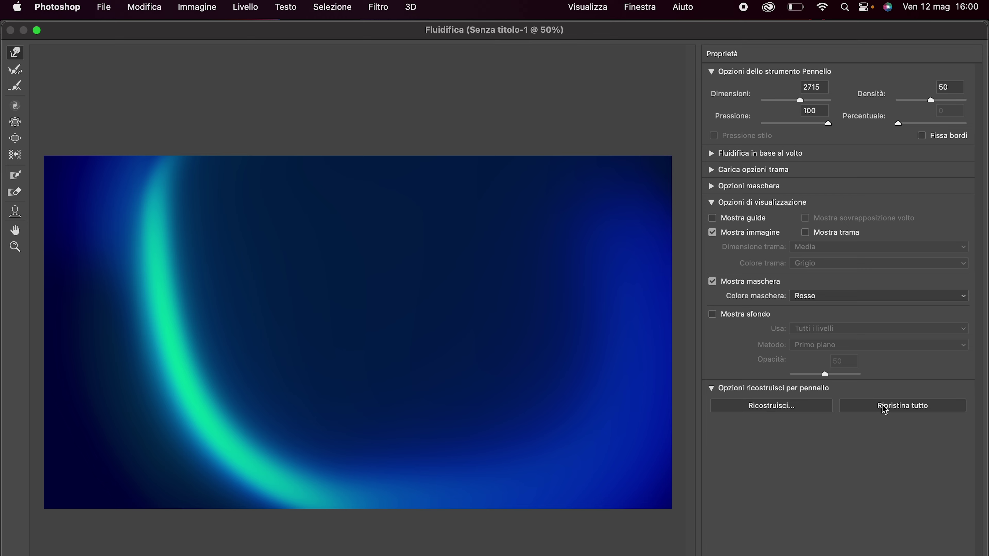
Step: Restore the original blob and warp it into a broad sweeping arc
left_click(884, 409)
key("super+minus")
mouse_move(521, 320)
left_mouse_down()
mouse_move(366, 320)
mouse_move(417, 325)
mouse_move(456, 371)
mouse_move(540, 342)
mouse_move(541, 364)
mouse_move(441, 231)
mouse_move(332, 204)
mouse_move(247, 263)
mouse_move(307, 199)
left_mouse_up()
mouse_move(388, 326)
left_mouse_down()
mouse_move(487, 324)
mouse_move(369, 333)
left_mouse_up()
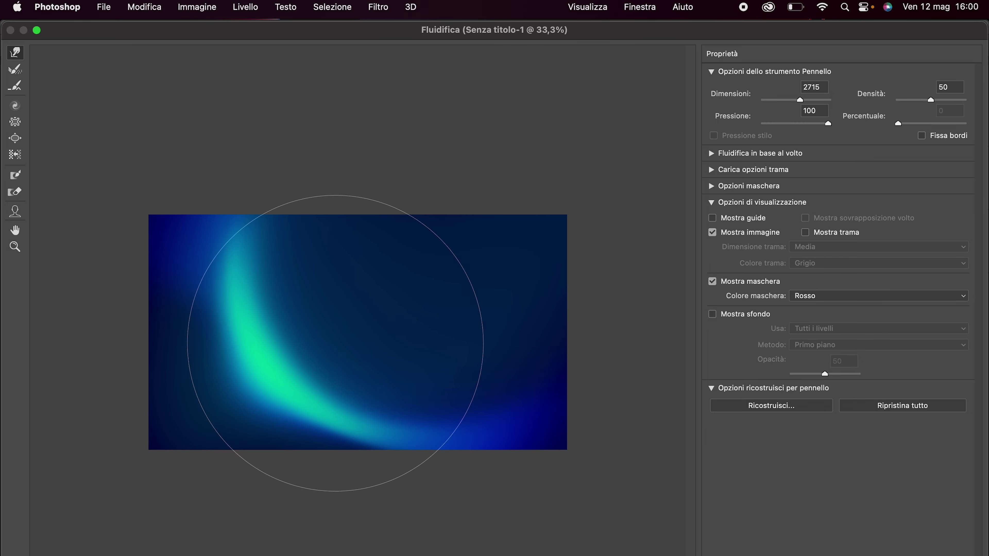
left_click_drag(371, 309, 198, 463)
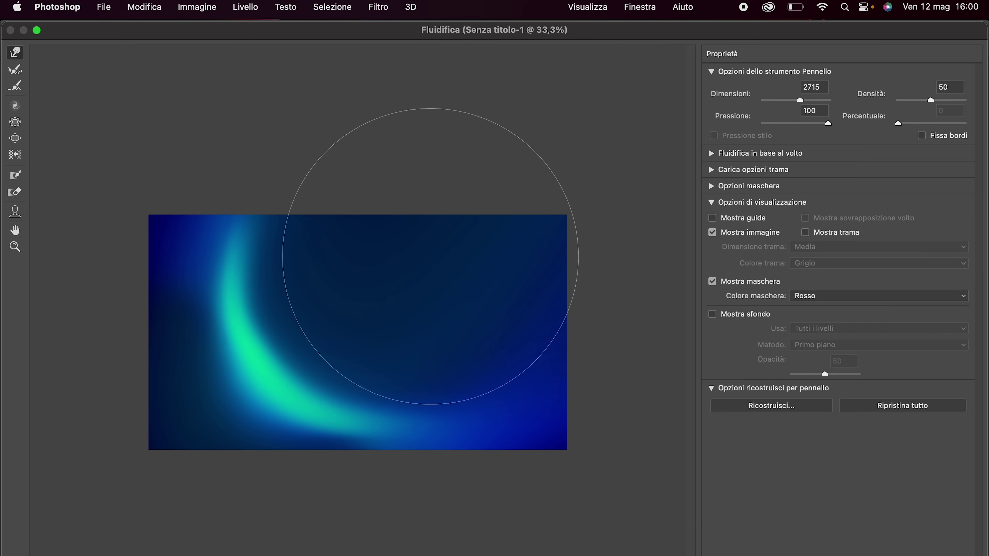
left_click_drag(397, 254, 210, 298)
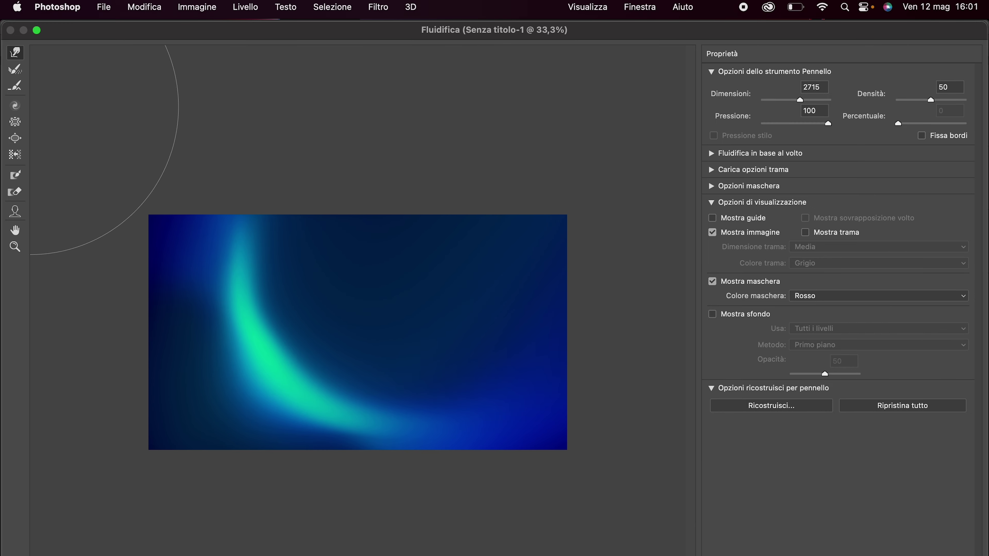
Step: Push the arc into a thin curve, twirl it clockwise, and apply the Liquify edits
left_click(15, 154)
mouse_move(480, 382)
left_mouse_down()
mouse_move(249, 261)
mouse_move(260, 155)
left_mouse_up()
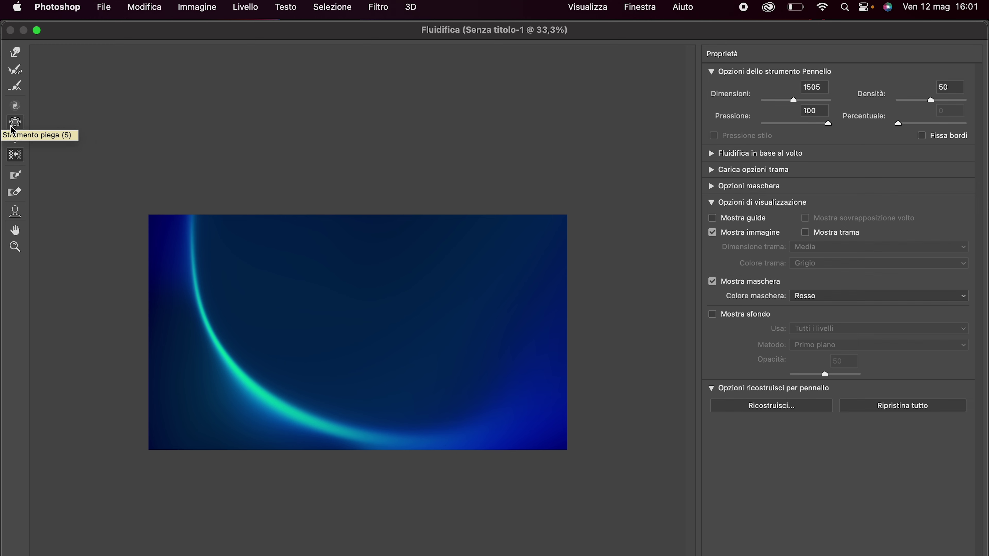
left_click(15, 110)
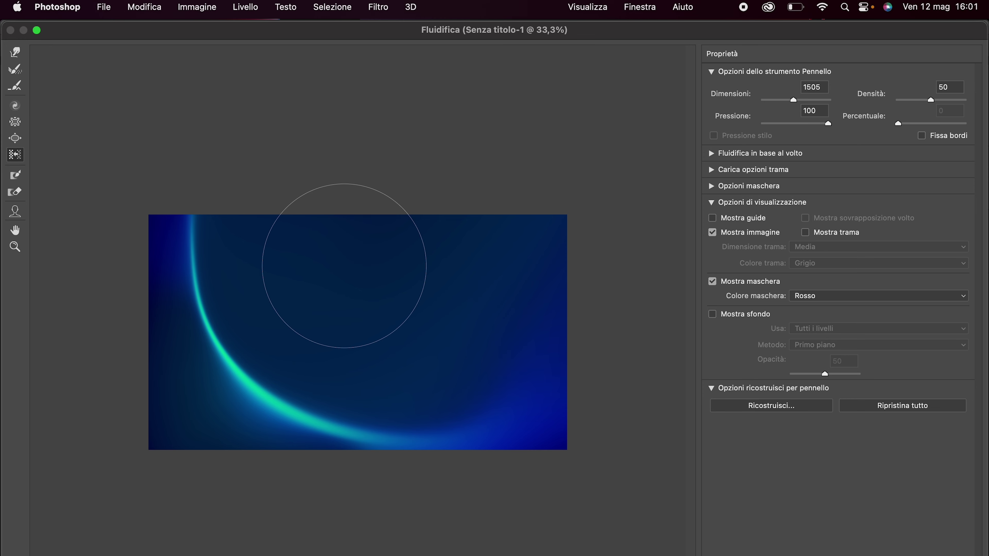
left_click_drag(326, 261, 344, 267)
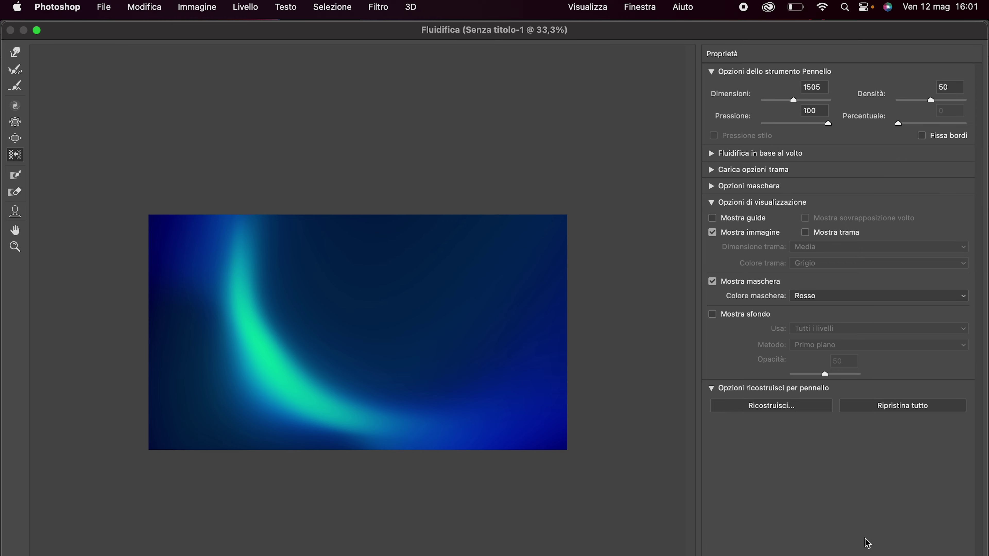
key("Return")
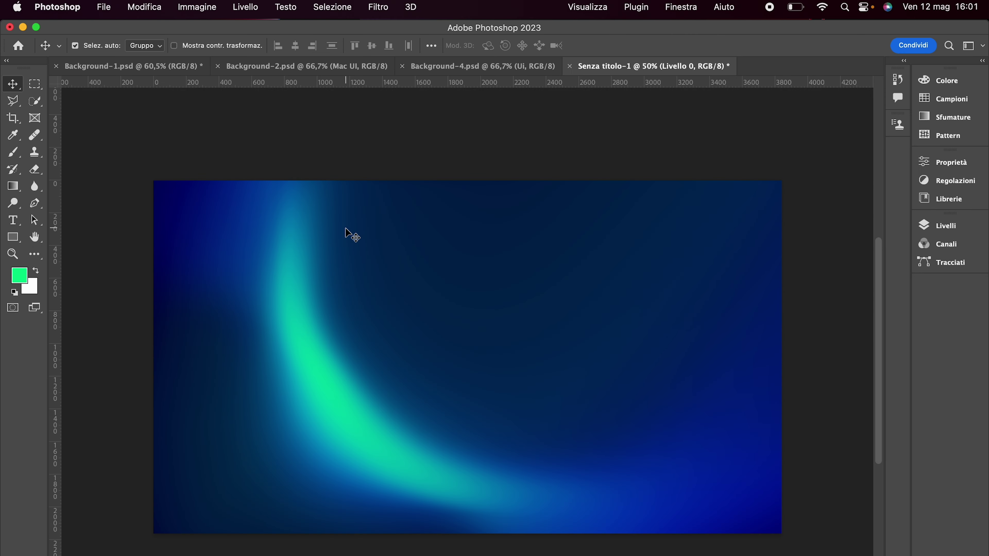
Step: Inspect Layer 5 of Background-1.psd, keeping its Schiarisci blend mode, then return to Senza titolo-1
left_click(121, 67)
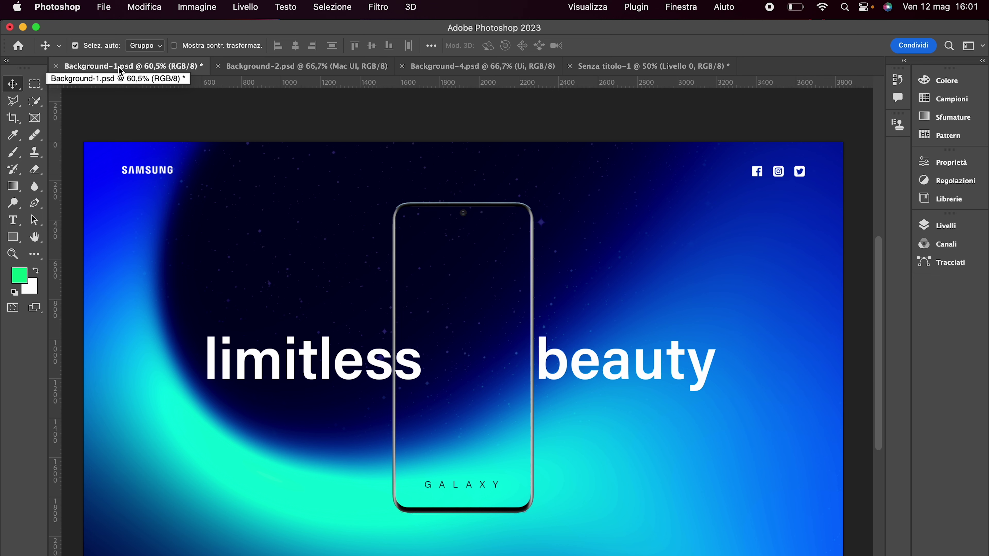
left_click(583, 69)
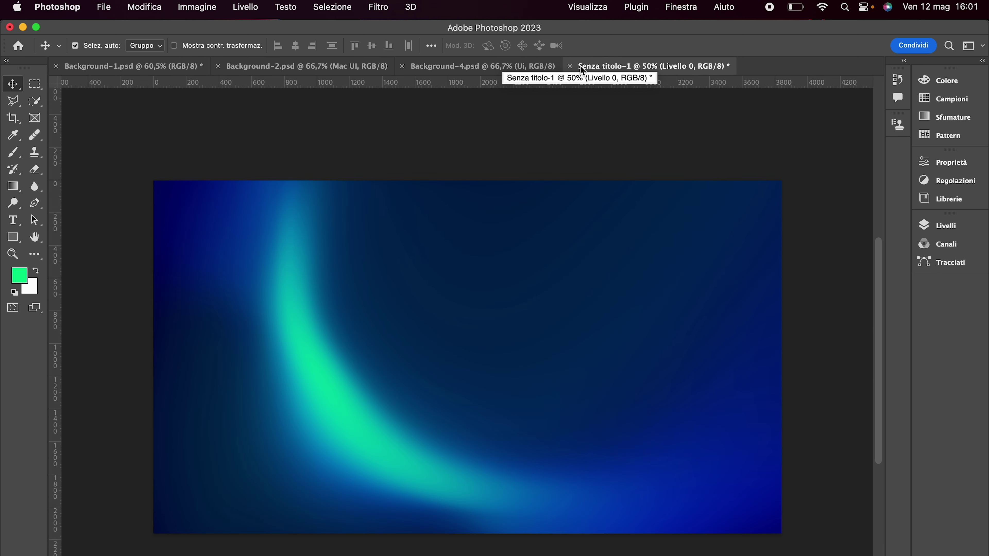
left_click(103, 65)
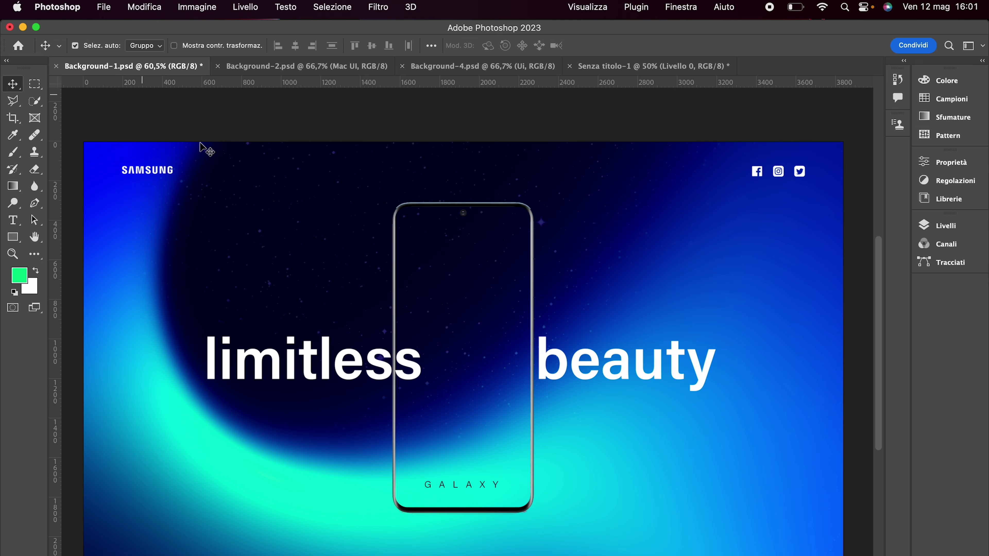
left_click(943, 225)
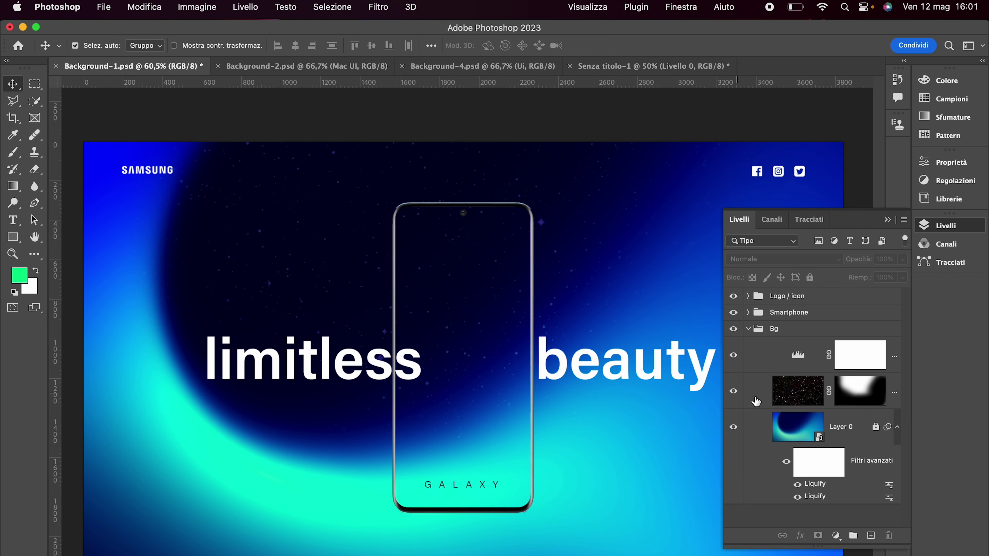
left_click(796, 397)
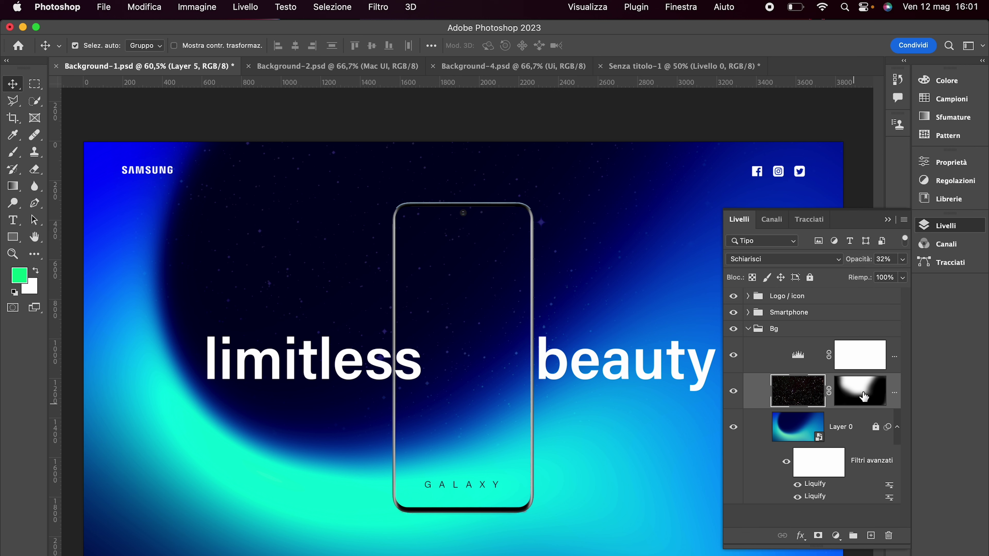
left_click(754, 260)
left_click(757, 263)
left_click(607, 66)
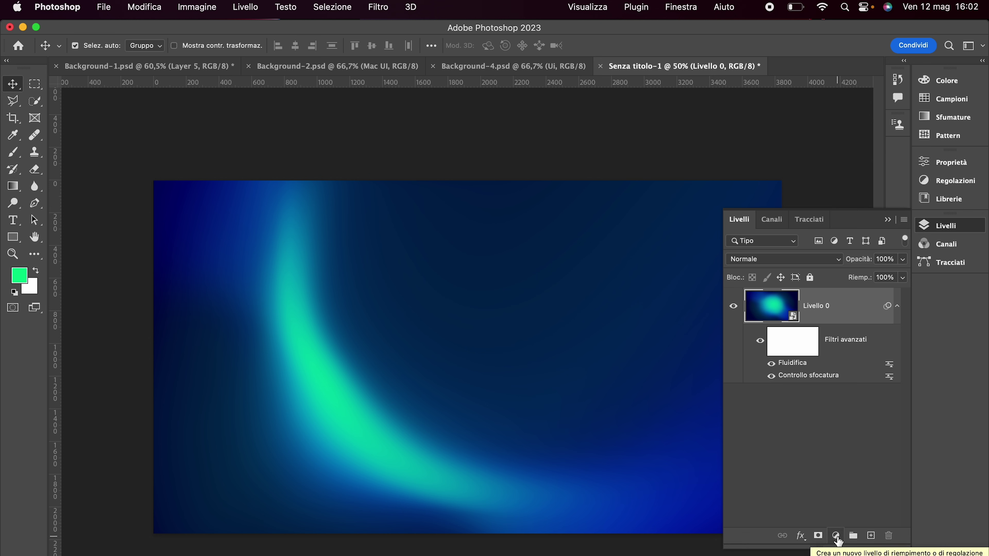
Step: Add a Valori tonali adjustment layer with input levels 33 / 1,16 / 255
left_click(835, 536)
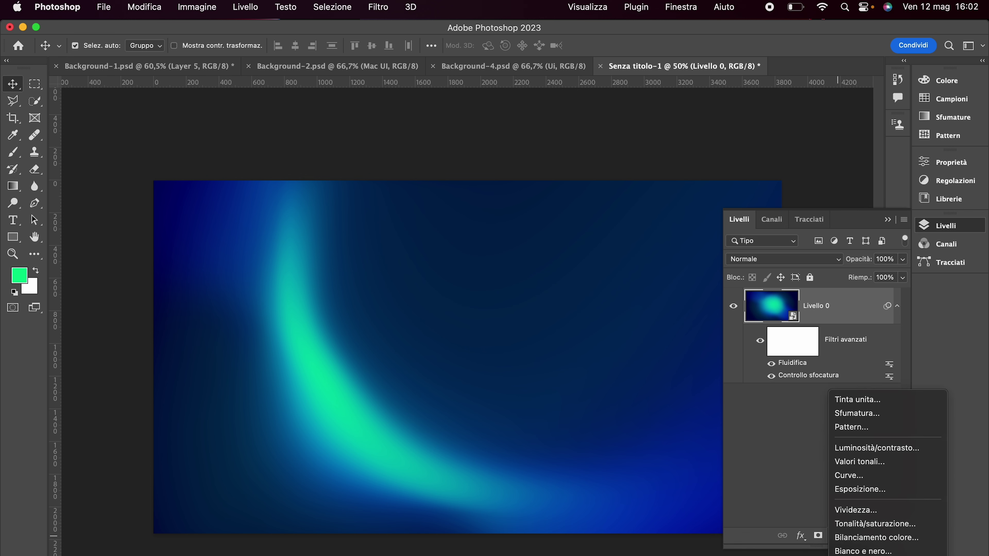
left_click(858, 461)
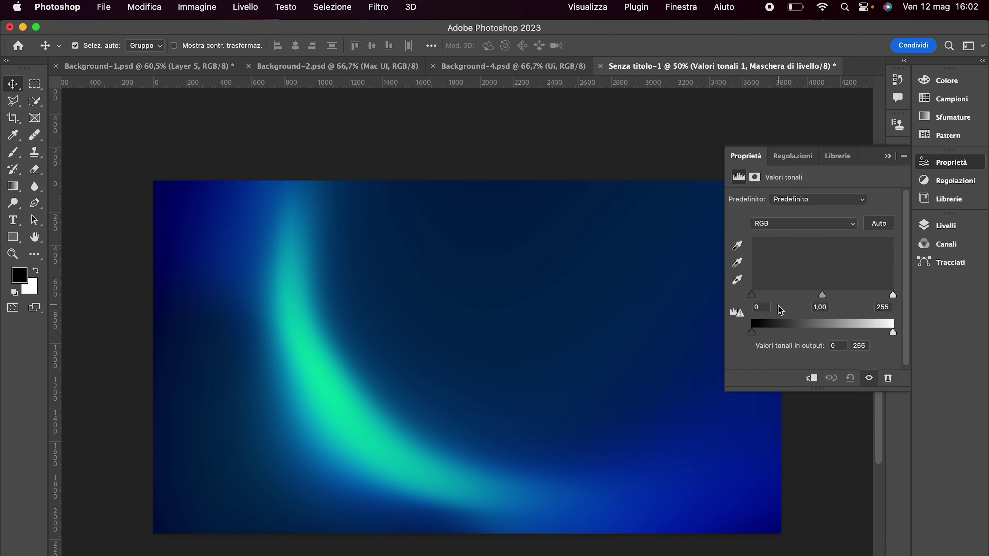
left_click_drag(893, 296, 876, 296)
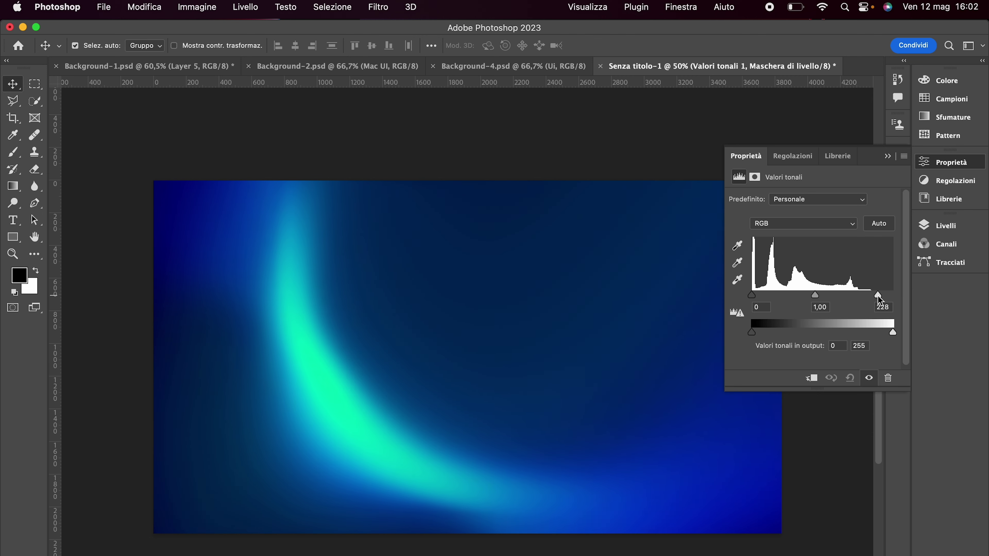
left_click_drag(751, 296, 769, 296)
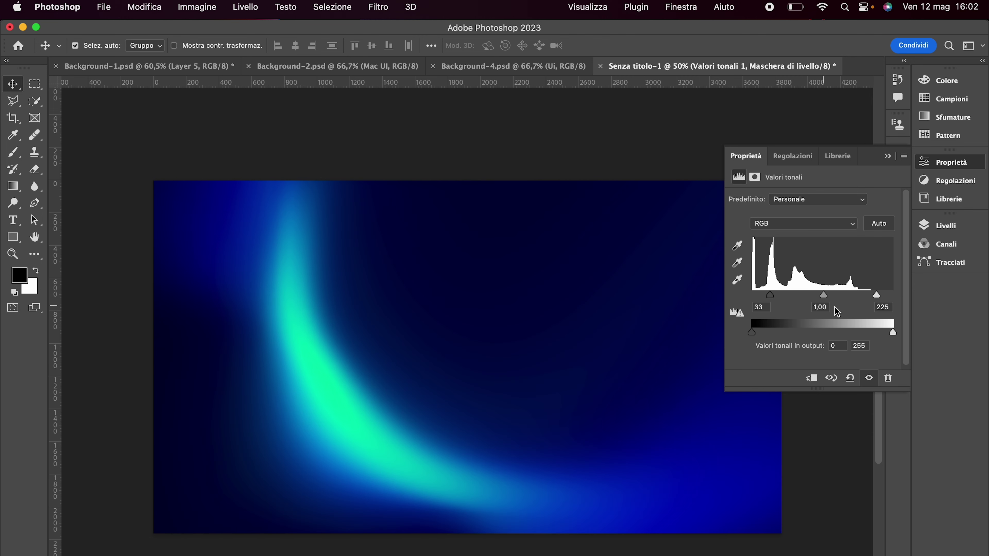
left_click_drag(876, 296, 892, 296)
left_click_drag(831, 295, 825, 296)
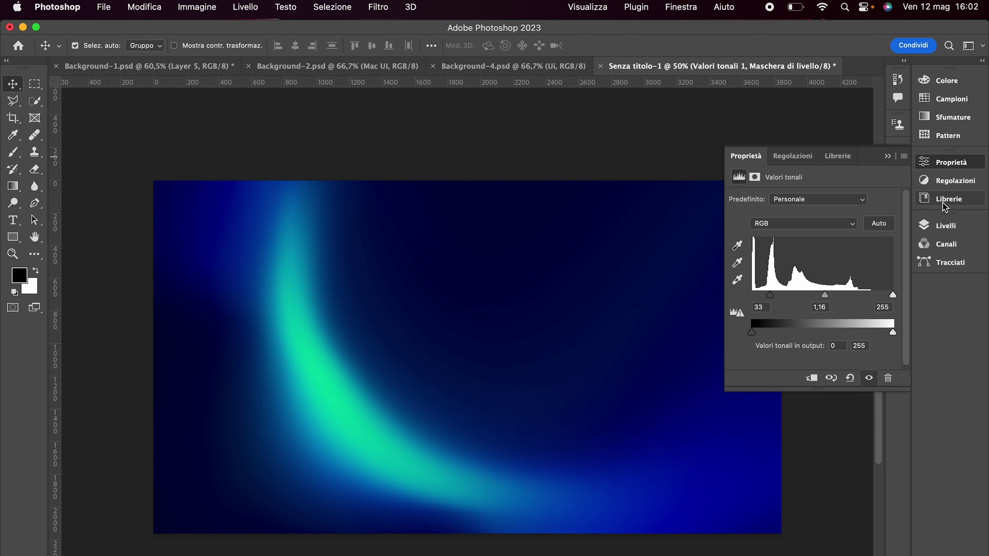
left_click(944, 225)
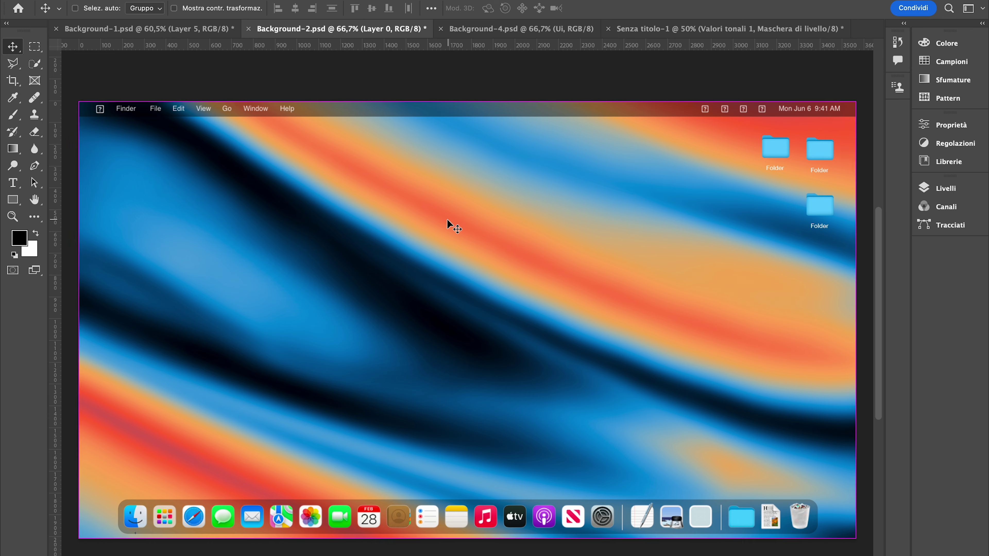
Step: Create a blank 3840×2160 px document at 72 ppi from the preset
key("super+n")
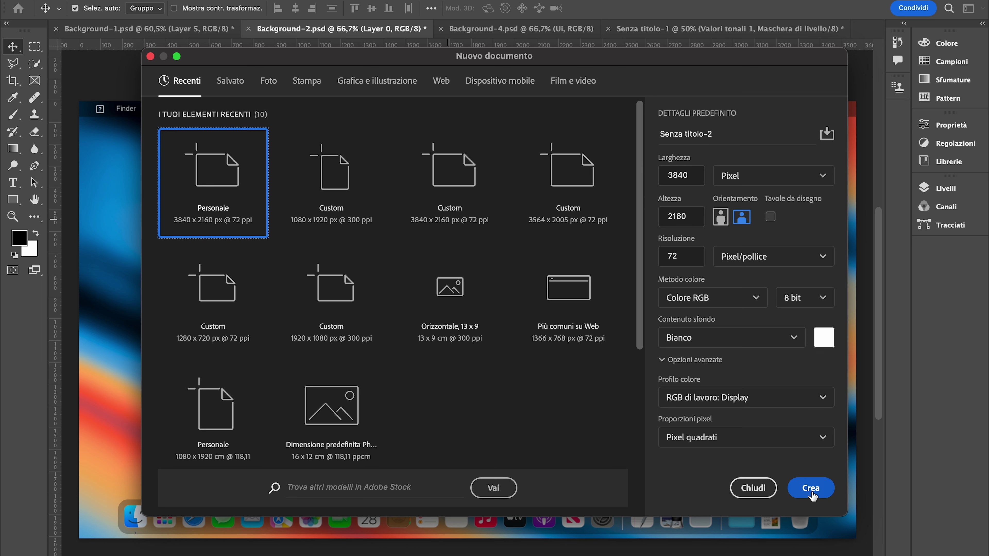
left_click(811, 491)
left_click(302, 28)
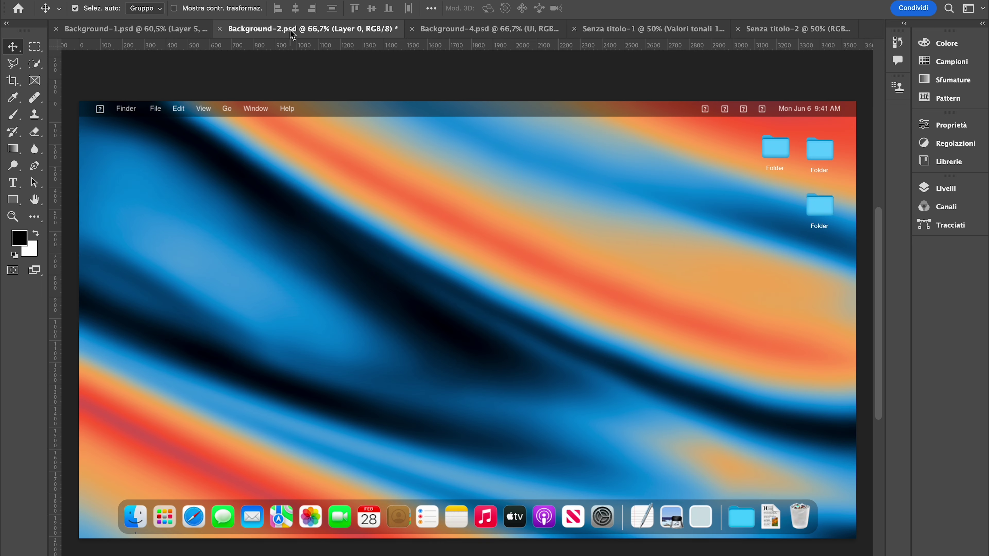
left_click(791, 27)
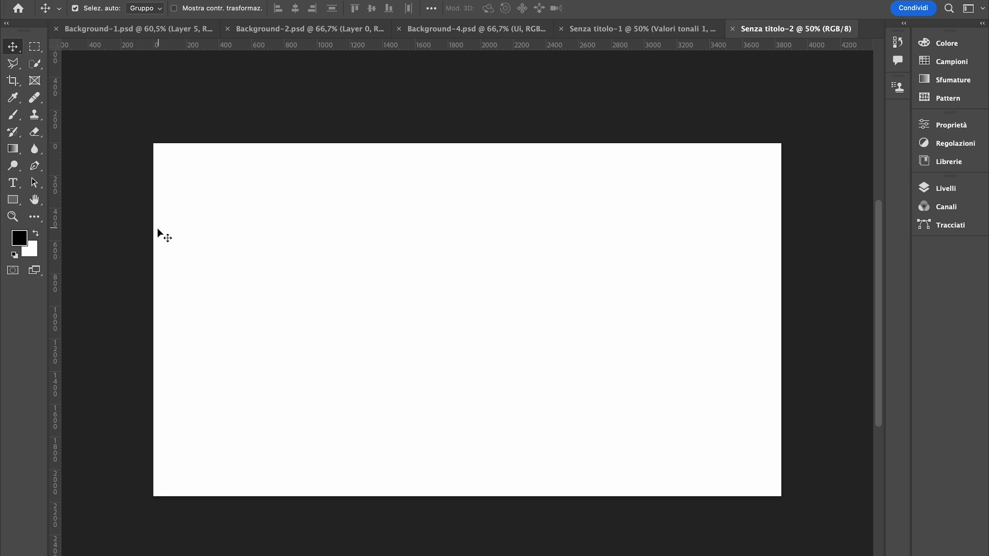
Step: Switch to the Brush tool with white (ffffff) as the foreground colour
key("b")
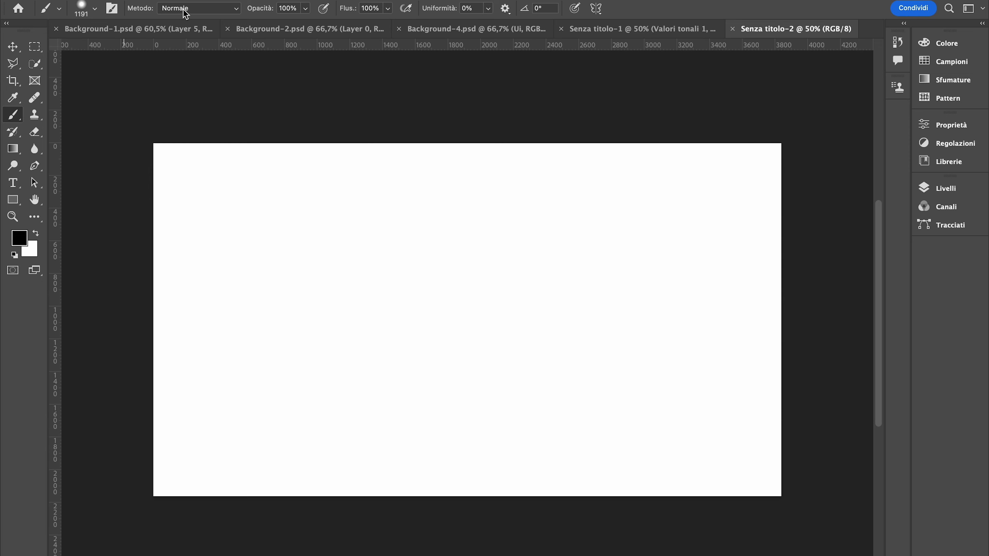
left_click(19, 238)
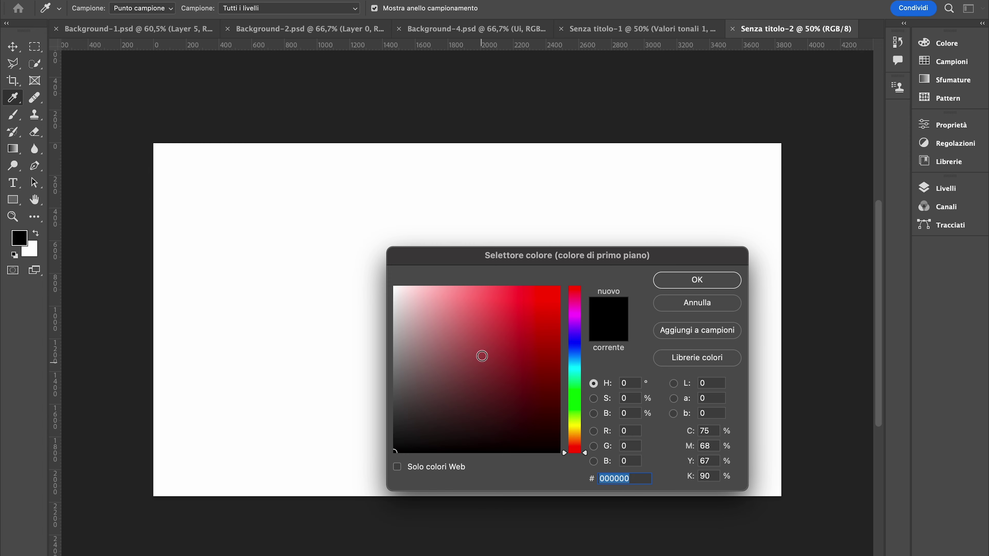
left_click_drag(455, 330, 372, 283)
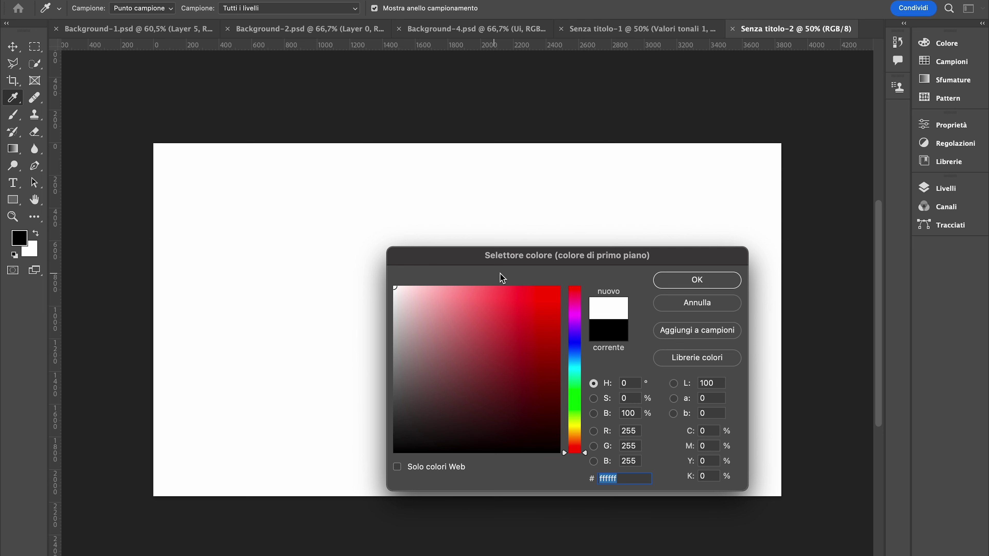
left_click(667, 284)
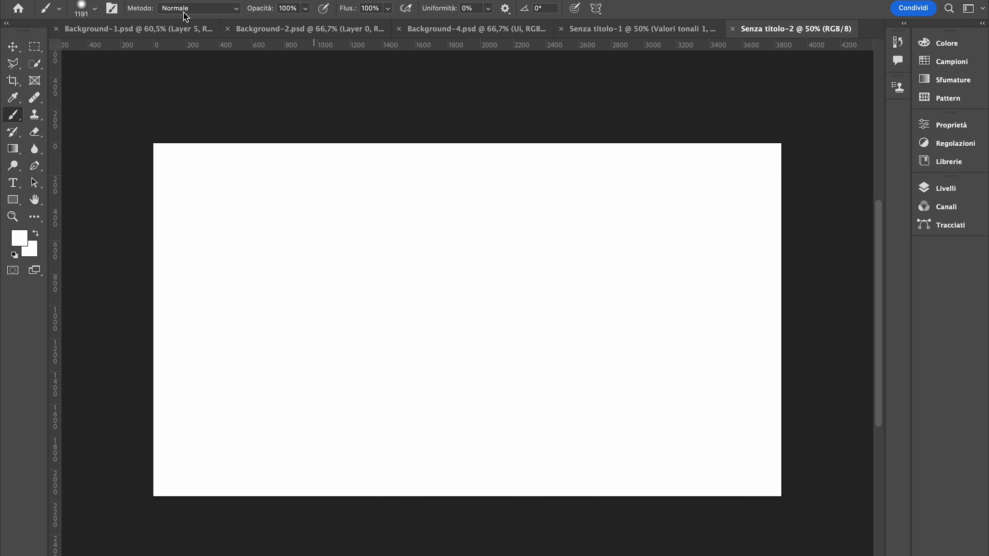
Step: Set the brush blend mode to Differenza, keeping white as the foreground colour
left_click(207, 11)
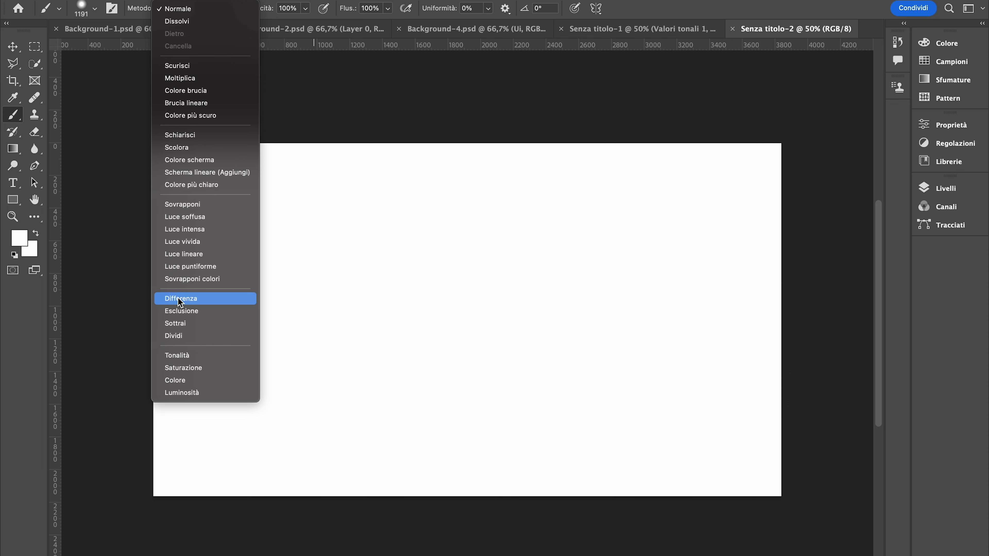
left_click(180, 300)
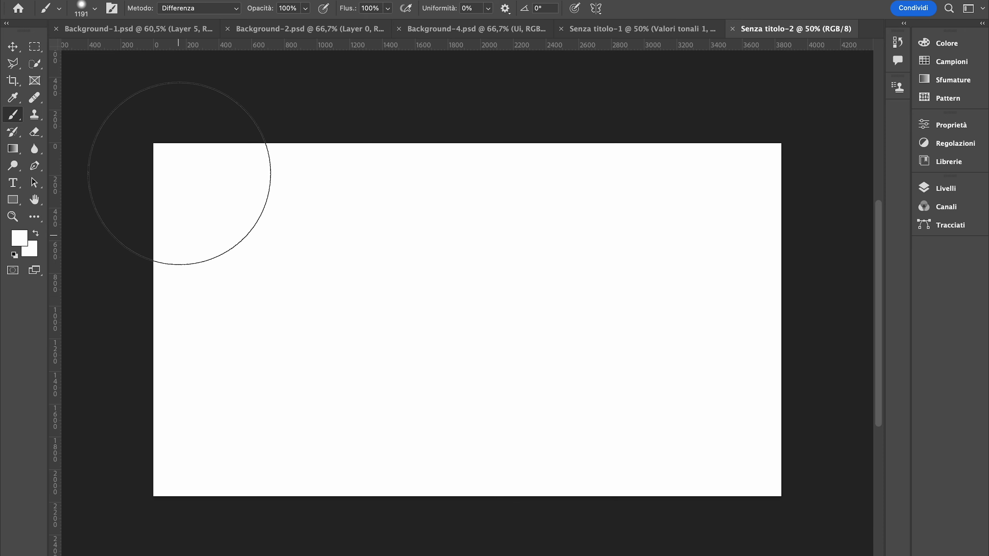
left_click(19, 241)
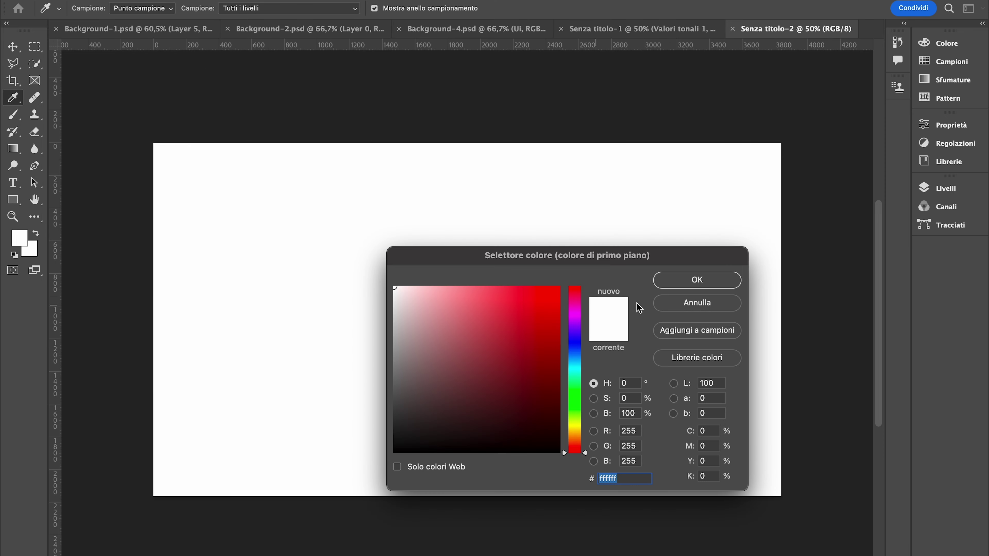
left_click(662, 279)
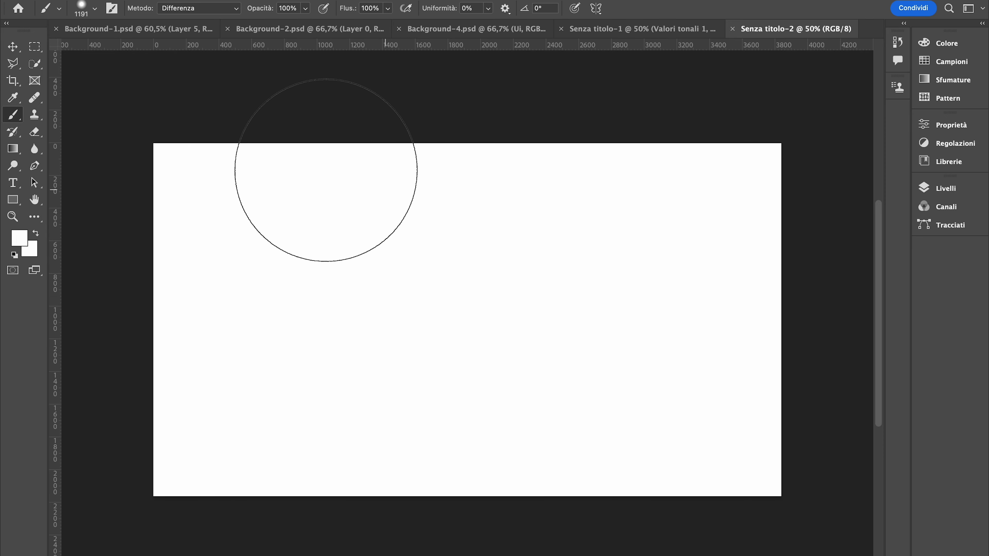
Step: Paint wide white Differenza strokes across the canvas into swirling black, white and grey bands
left_click_drag(189, 148, 820, 463)
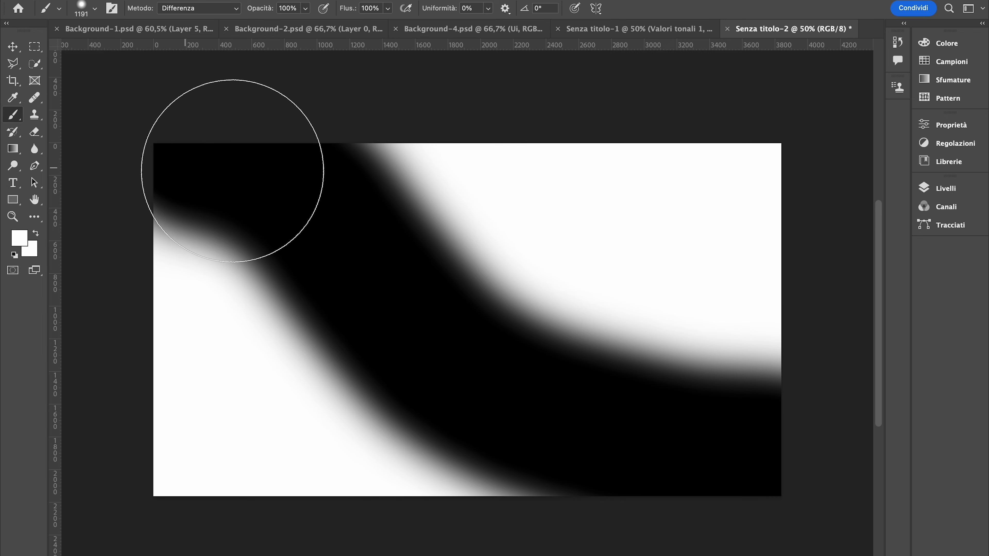
left_click(191, 12)
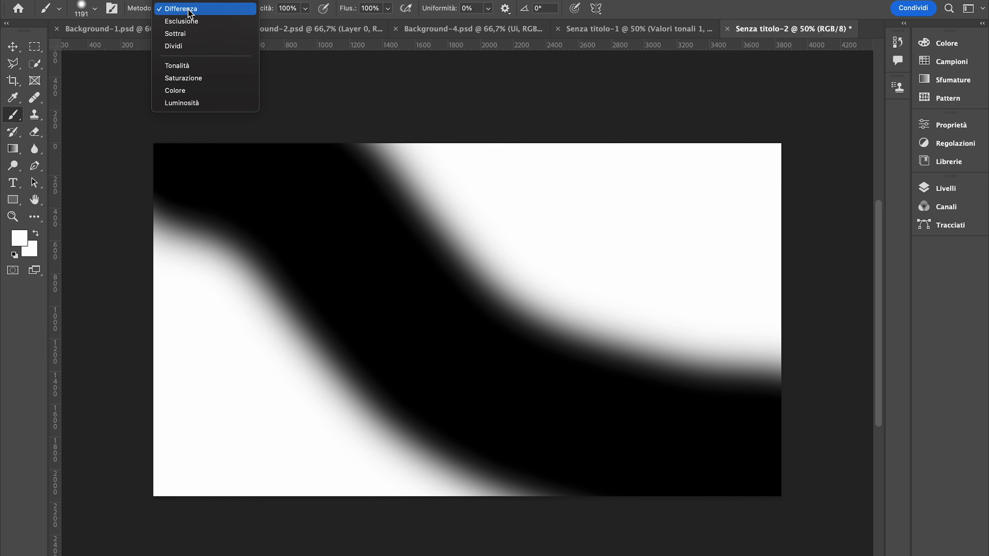
left_click(190, 12)
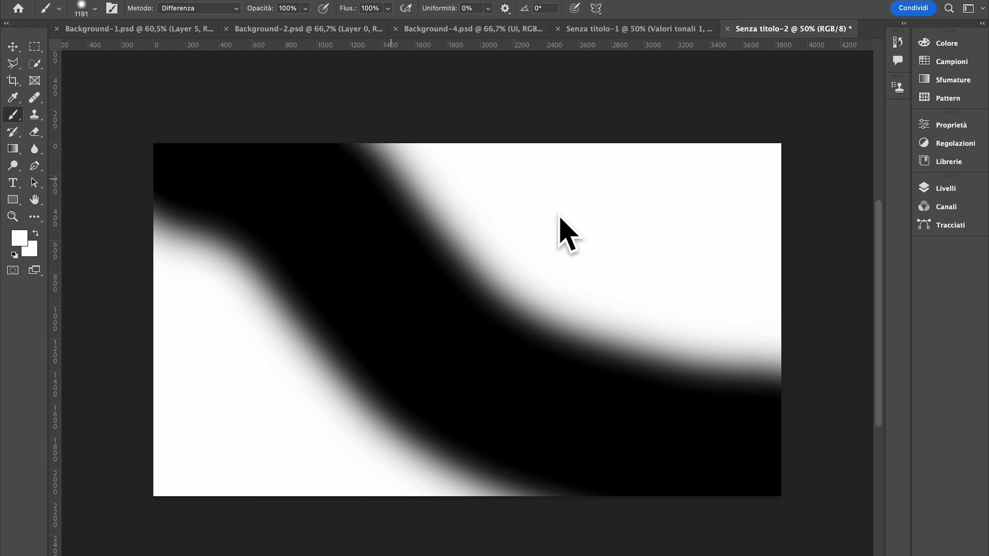
key("super+minus")
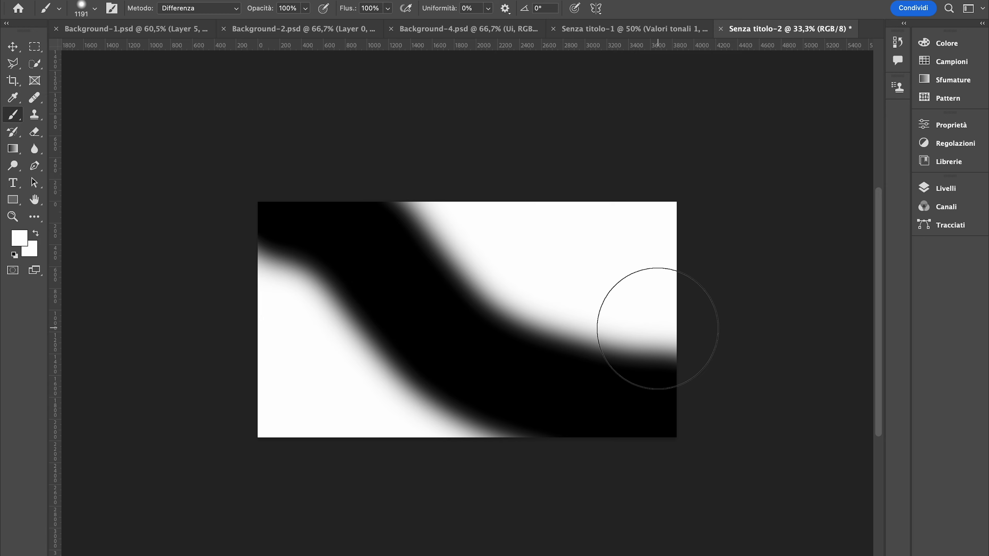
mouse_move(706, 331)
left_mouse_down()
mouse_move(359, 128)
mouse_move(772, 353)
mouse_move(358, 197)
mouse_move(585, 482)
mouse_move(358, 424)
mouse_move(238, 124)
mouse_move(239, 227)
mouse_move(700, 320)
left_mouse_up()
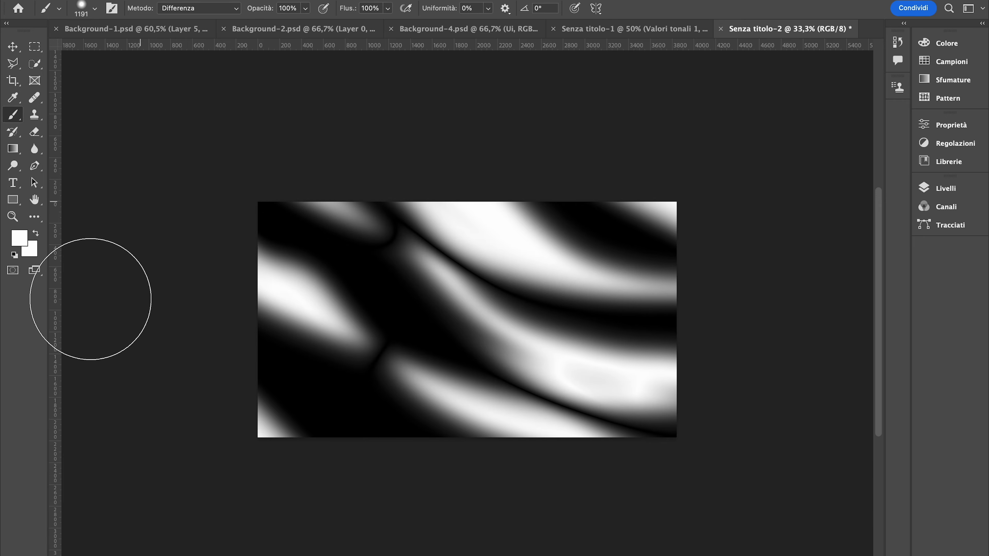
mouse_move(752, 281)
left_mouse_down()
mouse_move(214, 100)
mouse_move(843, 441)
mouse_move(183, 289)
left_mouse_up()
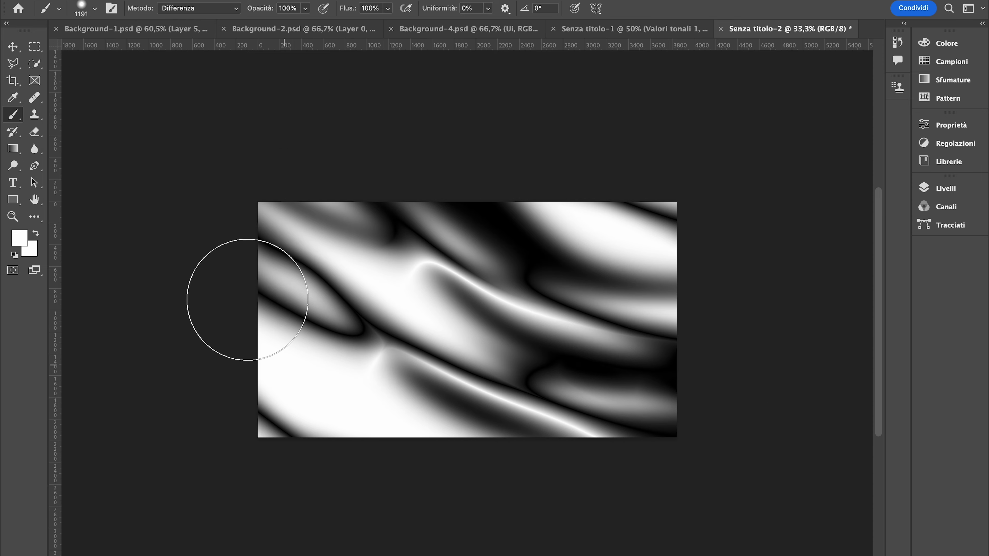
Step: Set the foreground colour to red, fe0303
left_click(20, 238)
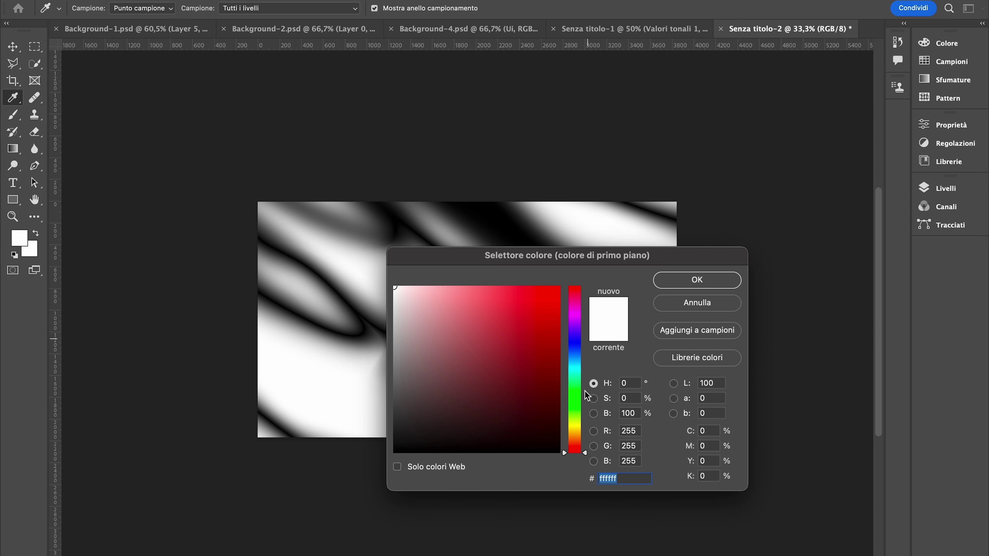
type("fe0303")
left_click(667, 287)
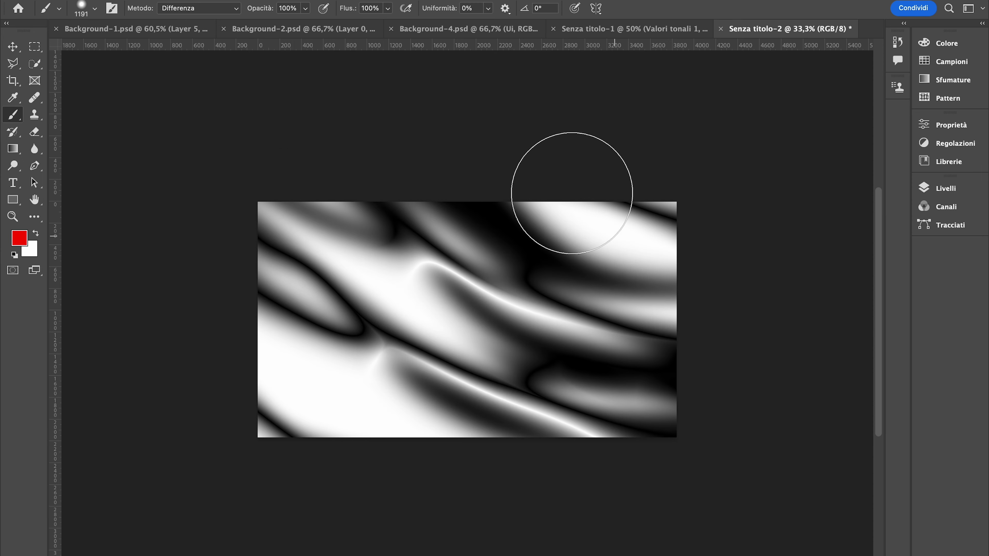
Step: Paint four red Difference strokes across the image, creating red and cyan bands
left_click_drag(539, 137, 792, 276)
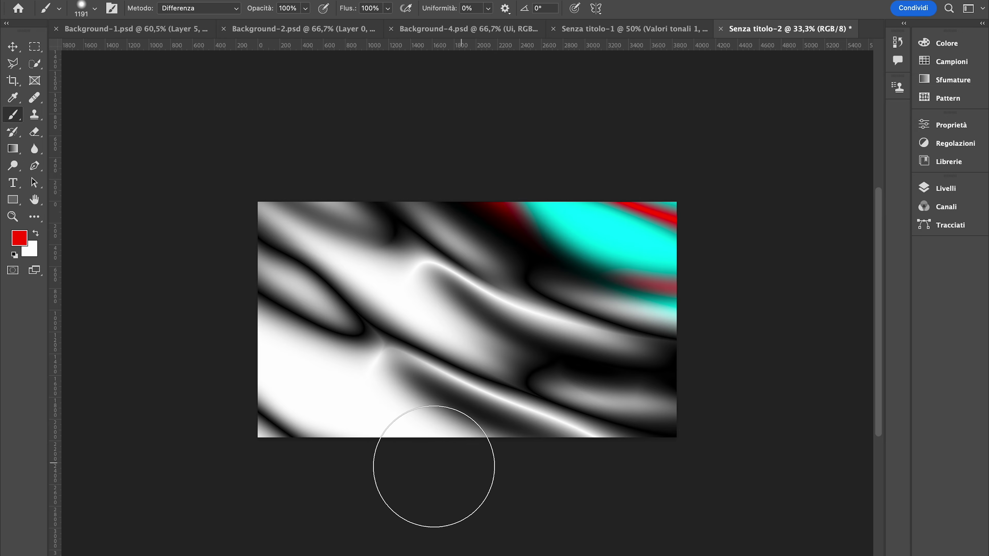
left_click_drag(397, 446, 317, 366)
left_click_drag(272, 116, 746, 224)
left_click_drag(150, 306, 543, 449)
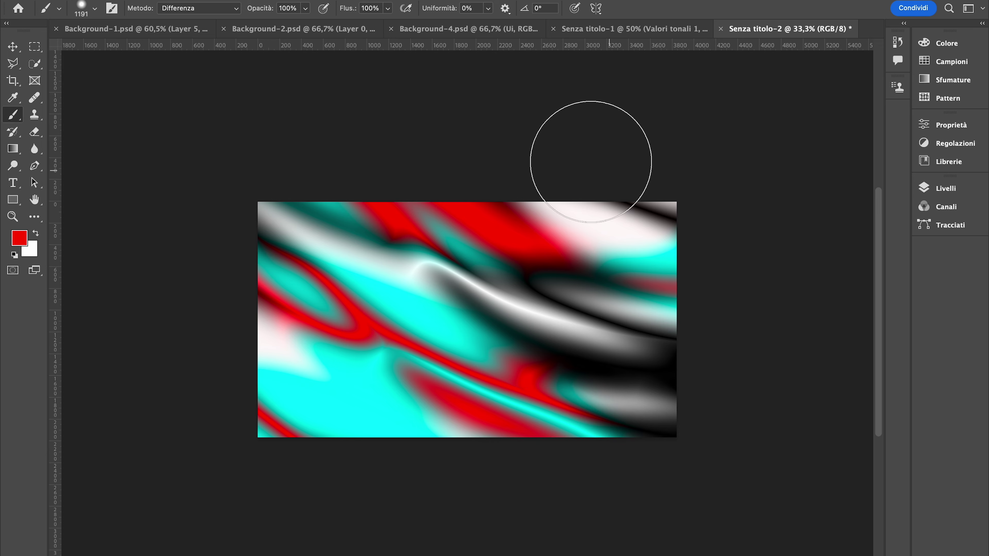
left_click(13, 47)
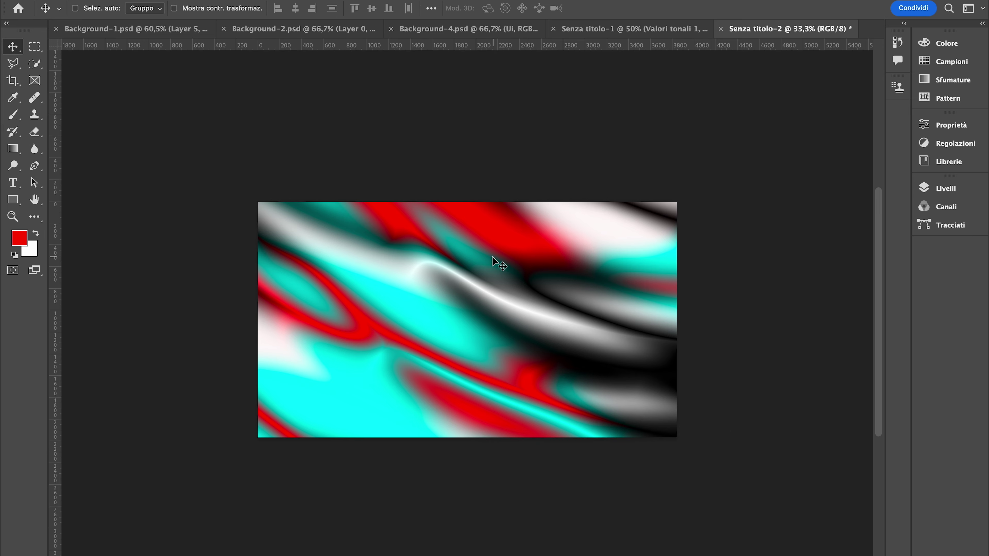
key("ctrl+plus")
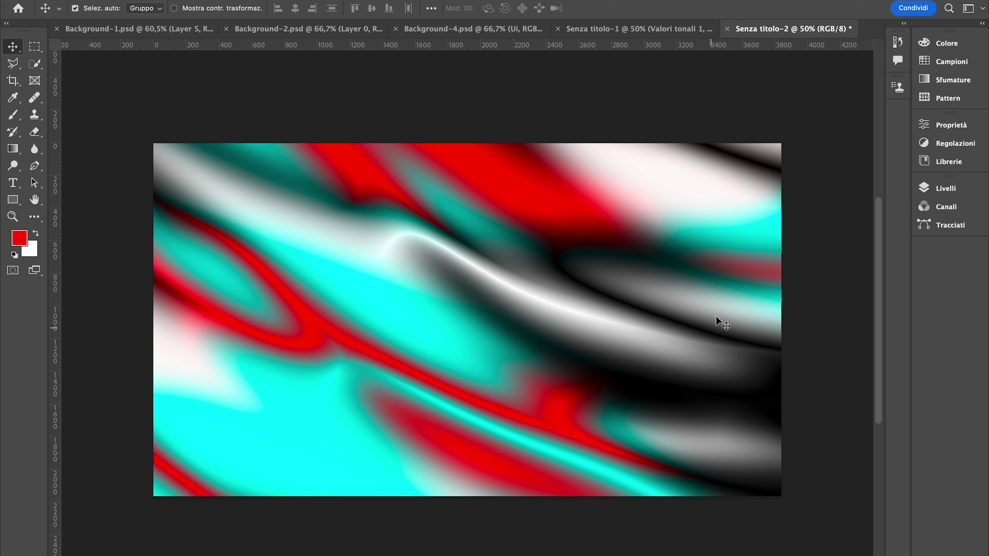
Step: Add a Mappa sfumatura adjustment layer using the second preset blue, orange, red and black gradient
left_click(928, 190)
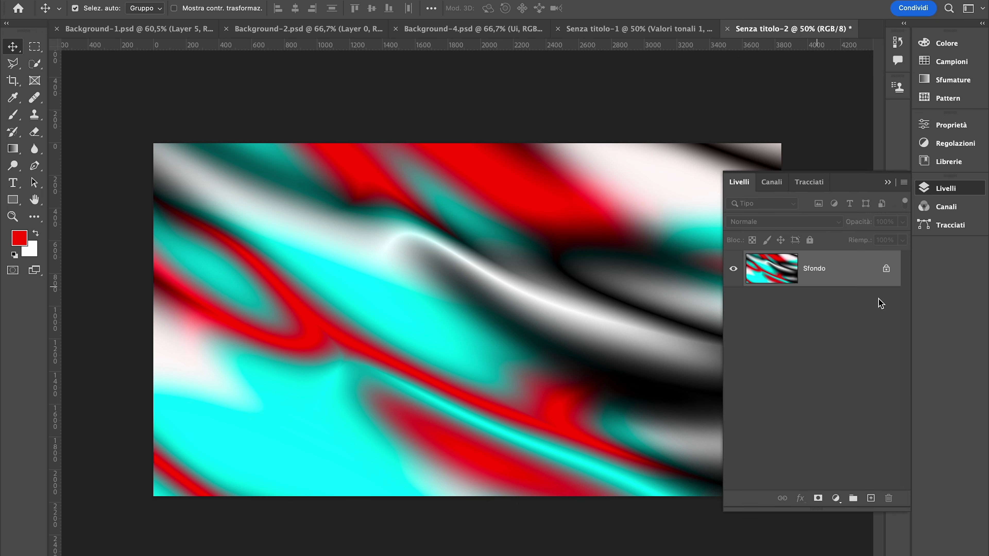
left_click_drag(761, 252, 790, 495)
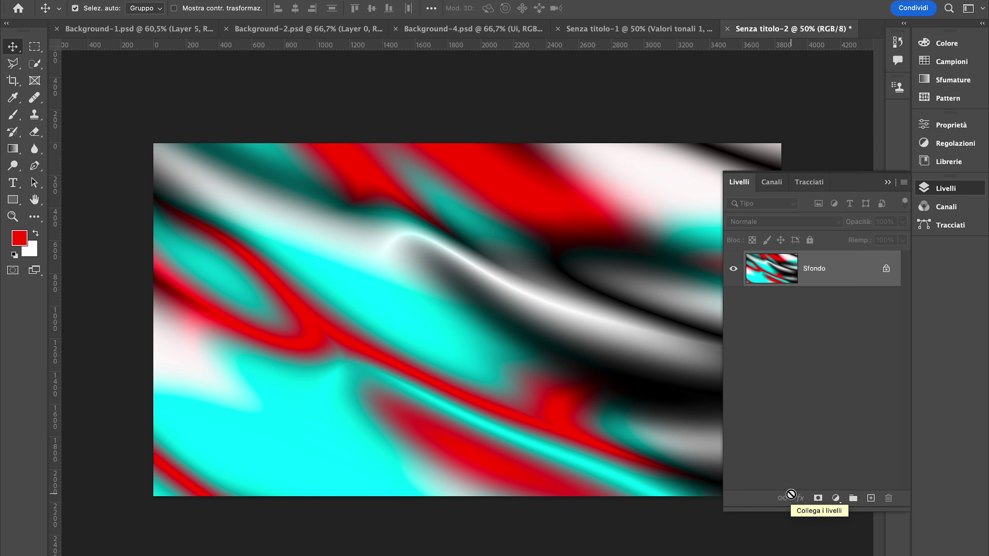
left_click(829, 502)
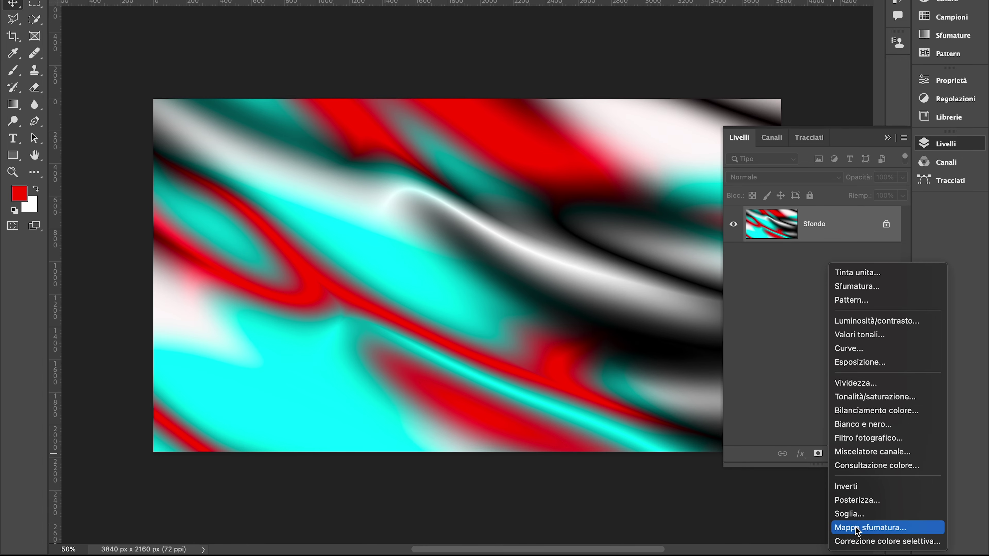
left_click(836, 529)
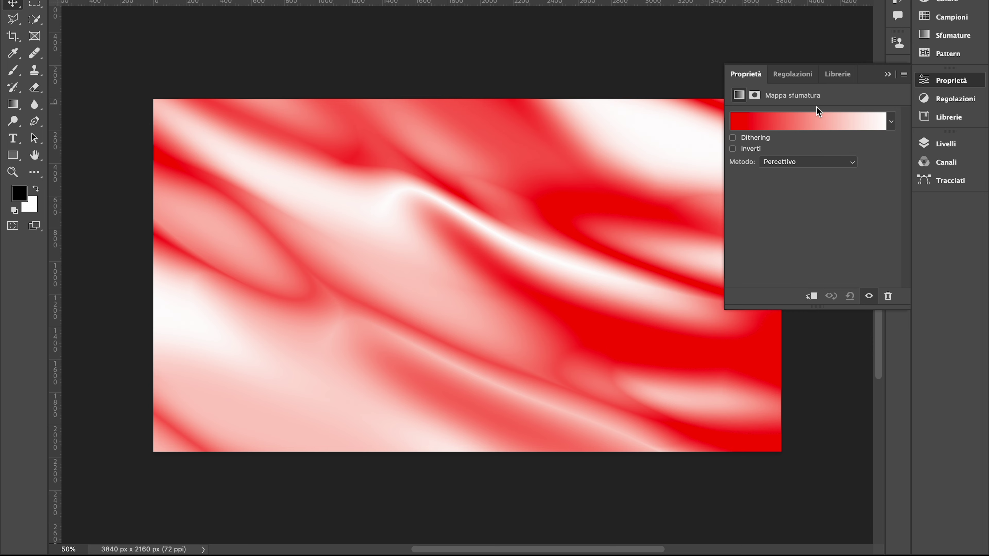
left_click(816, 123)
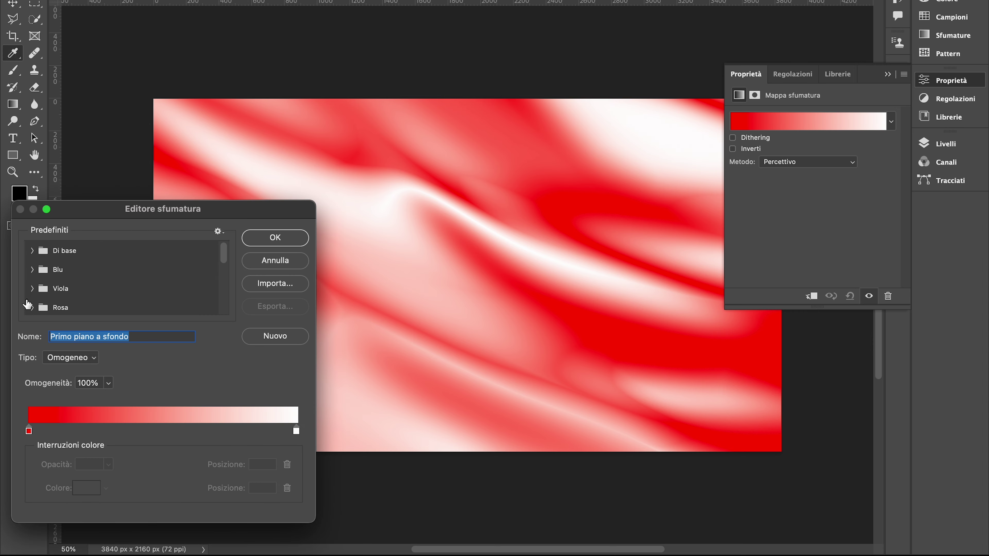
left_click_drag(224, 251, 223, 304)
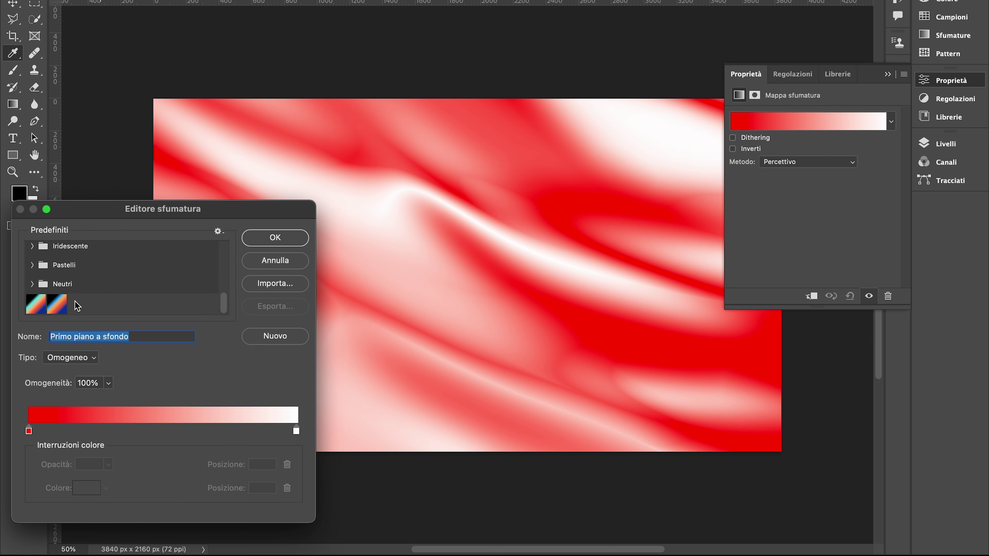
left_click(58, 308)
left_click(275, 237)
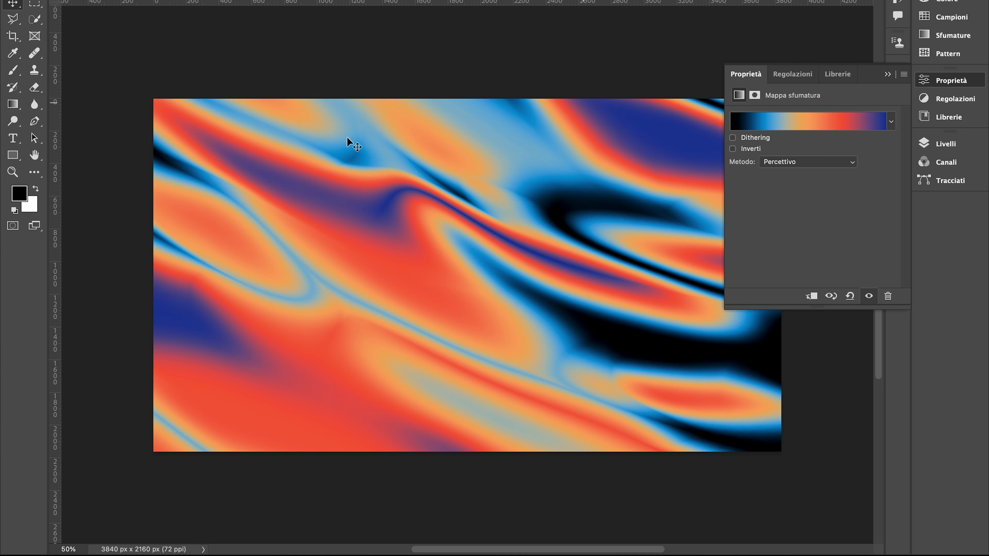
left_click(887, 75)
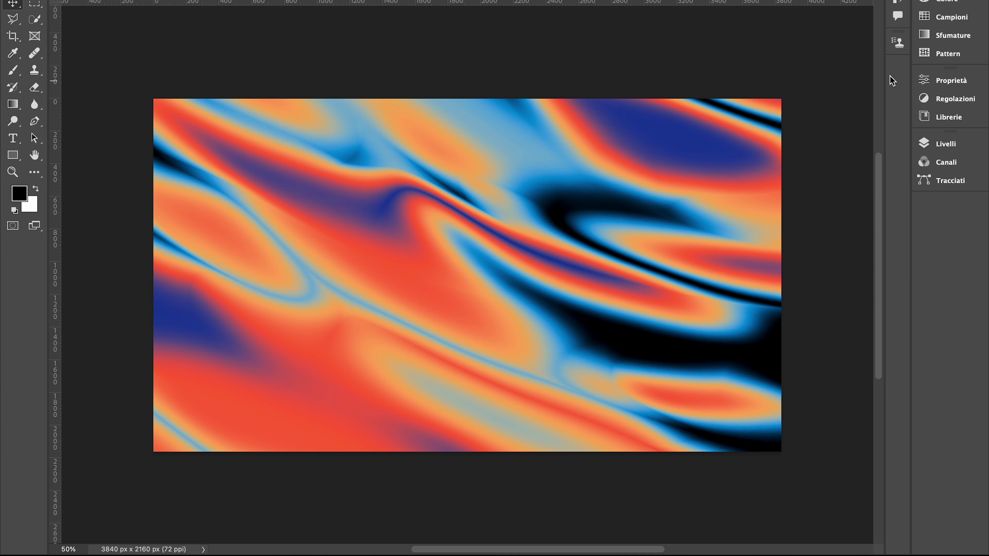
Step: Convert the Sfondo layer of Senza titolo-2 into a smart object
key("f")
left_click(221, 71)
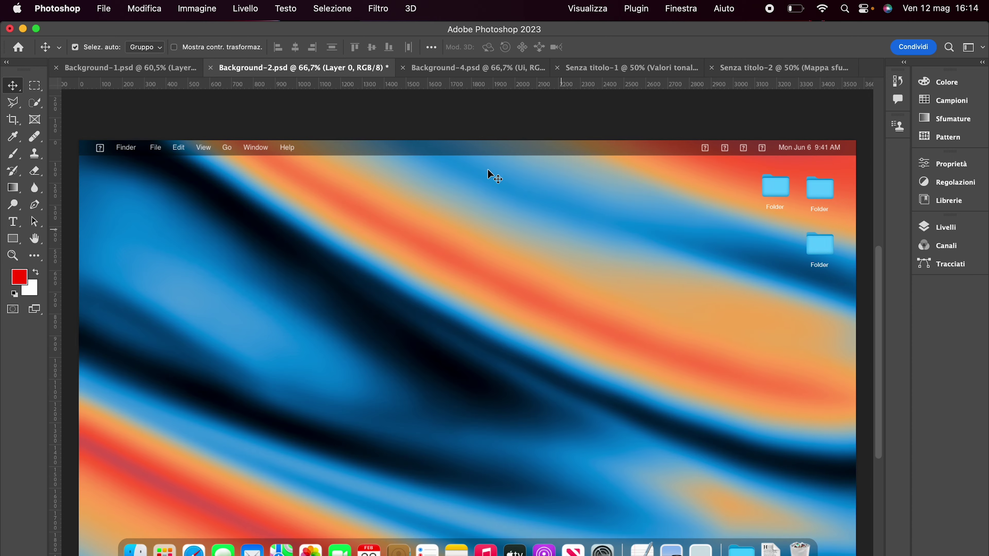
left_click(810, 69)
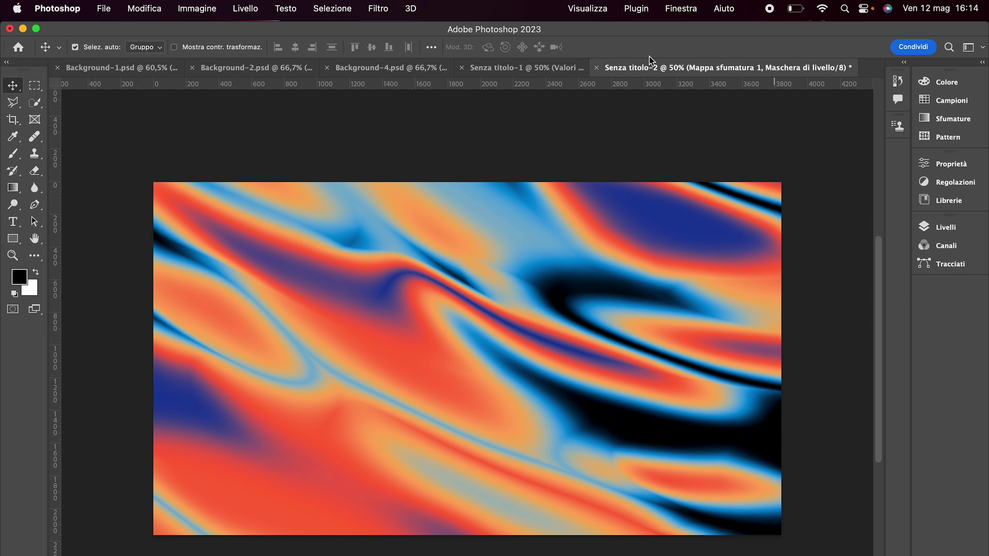
left_click(946, 226)
left_click(826, 344)
right_click(830, 344)
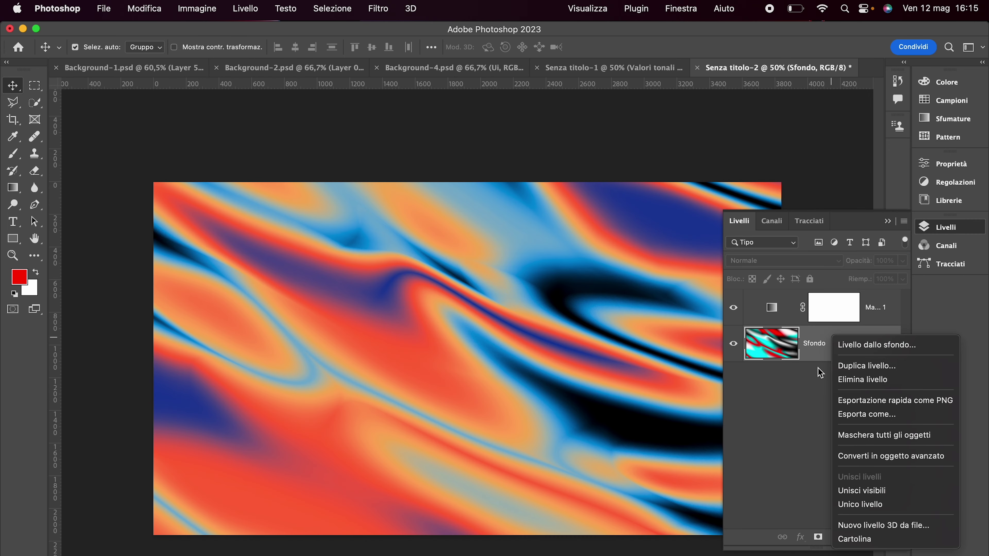
left_click(868, 457)
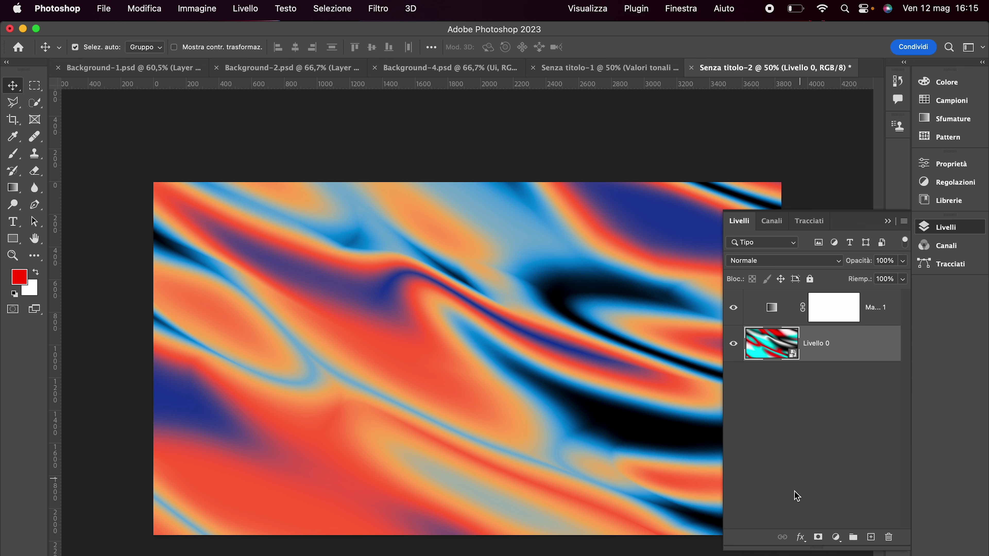
Step: Apply a Controllo sfocatura smart filter with an 8,5 px radius
left_click(380, 10)
mouse_move(393, 252)
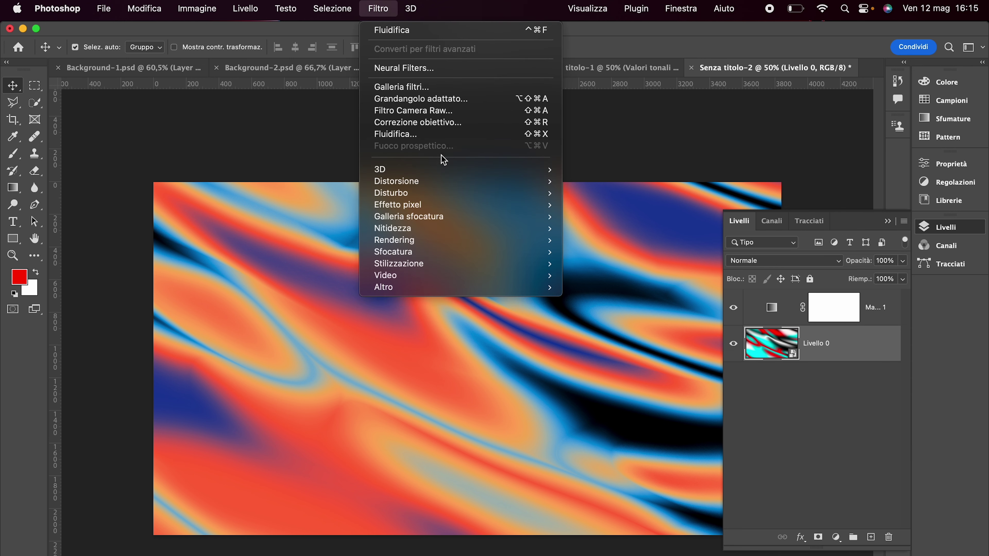
left_click(585, 256)
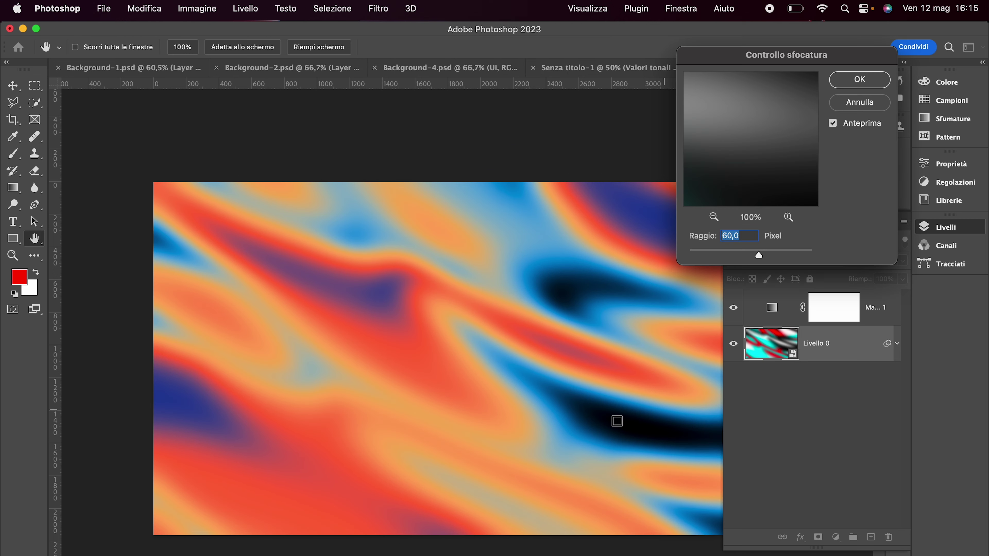
left_click_drag(757, 257, 733, 256)
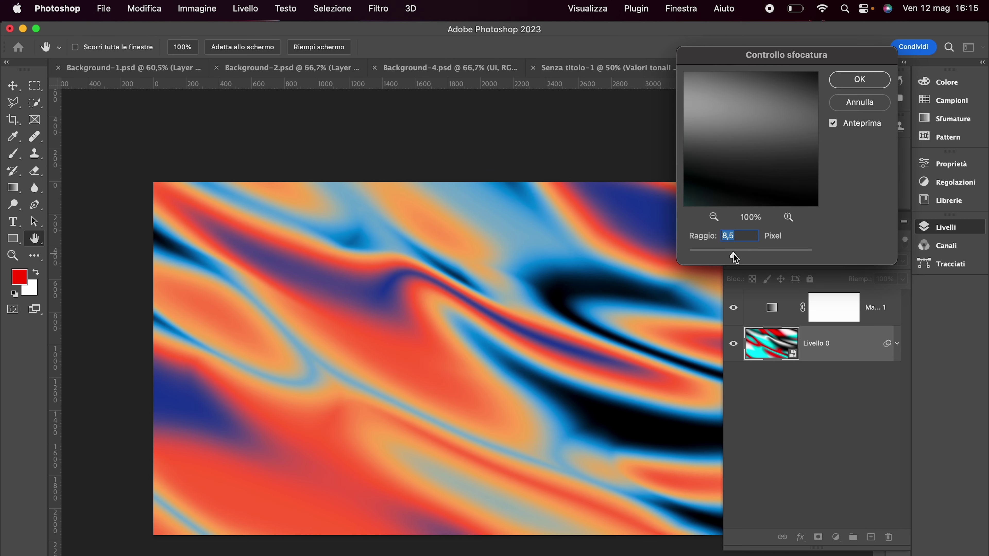
left_click(847, 81)
left_click(489, 102)
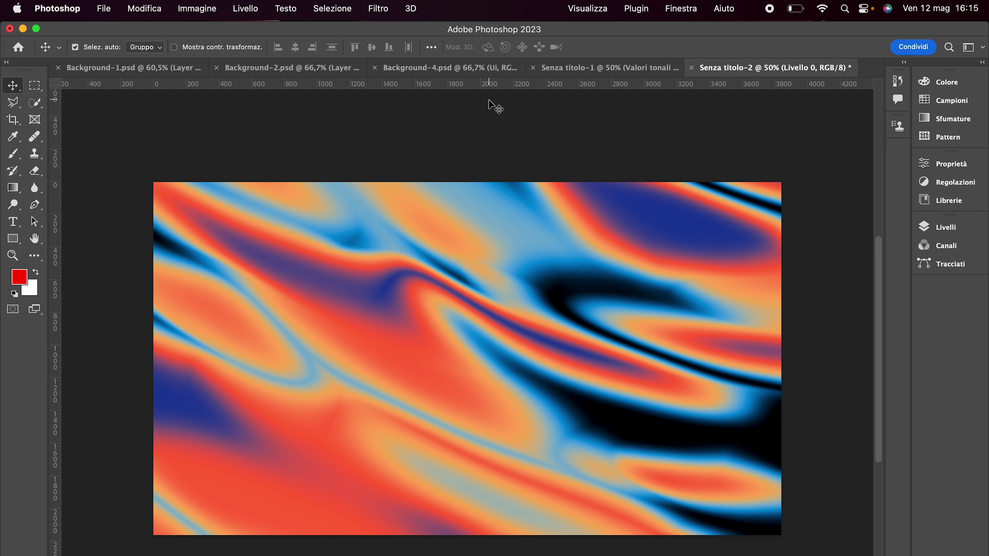
left_click(938, 227)
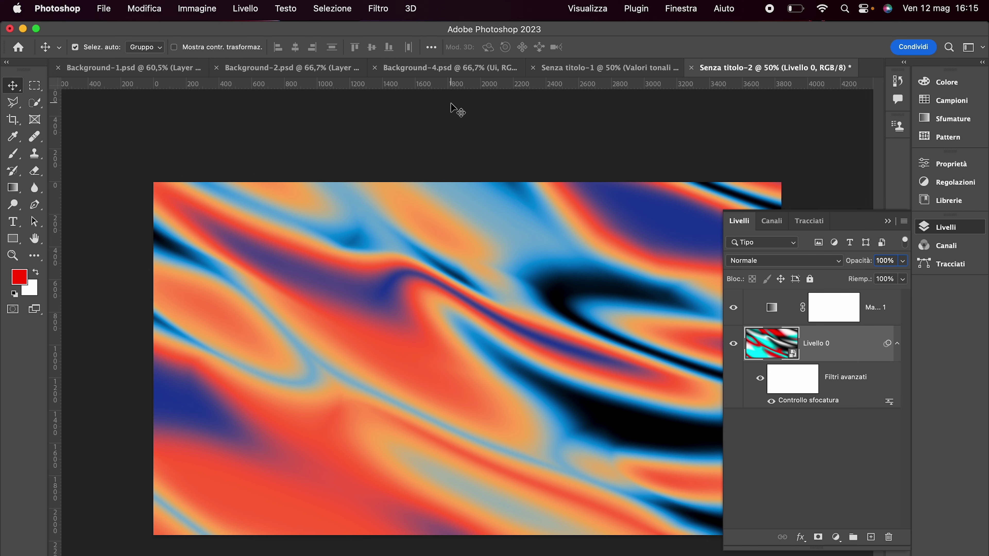
Step: Warp the swirls further in Liquify with a 2715 px Forward Warp brush, then apply
left_click(376, 8)
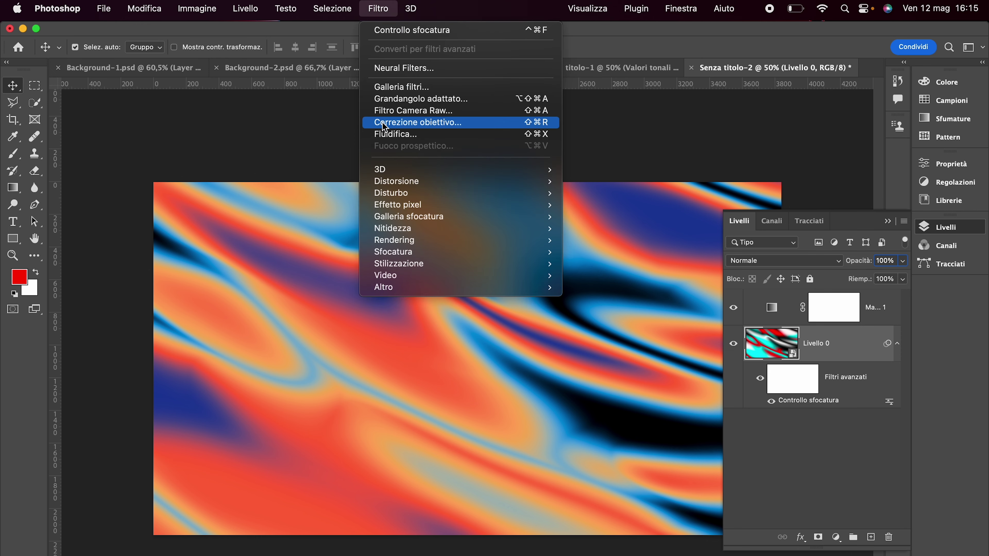
left_click(389, 135)
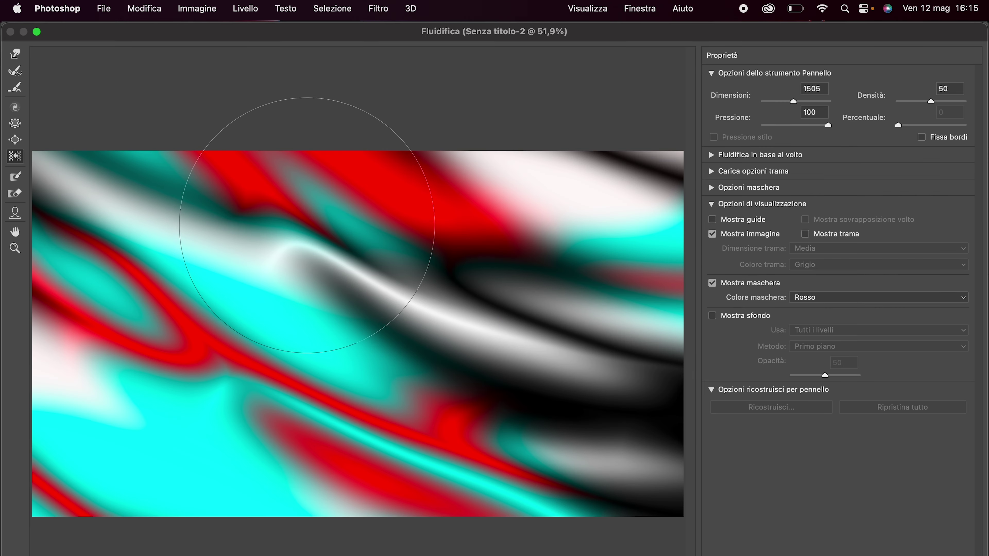
key("super+minus")
left_click(14, 53)
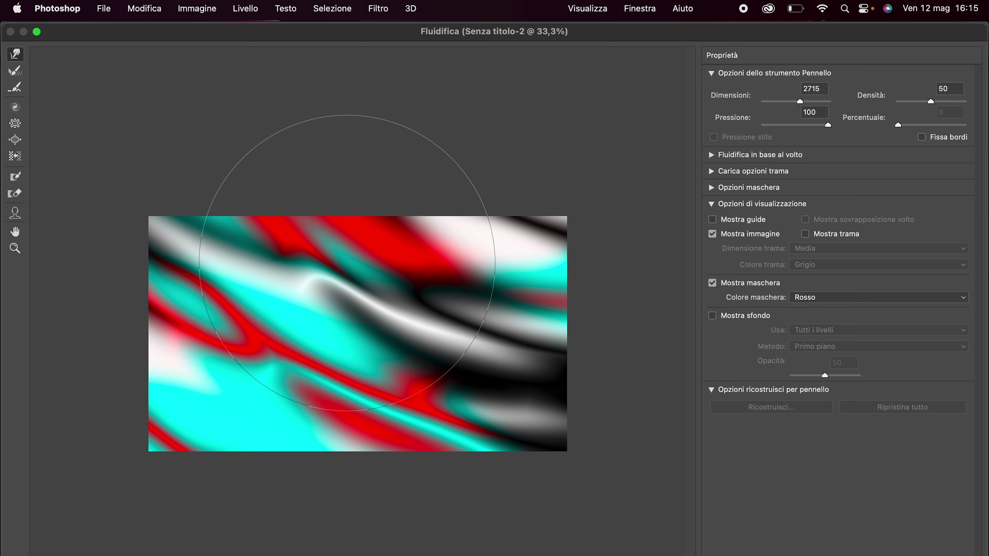
left_click_drag(346, 263, 420, 506)
key("Return")
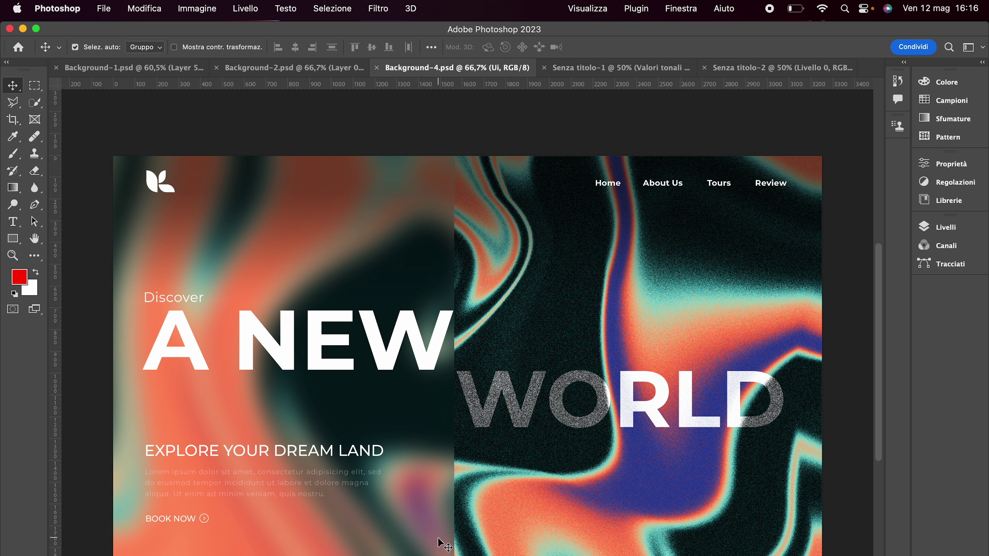
Step: Create a new blank 3840×2160 px, 72 ppi document
key("super+n")
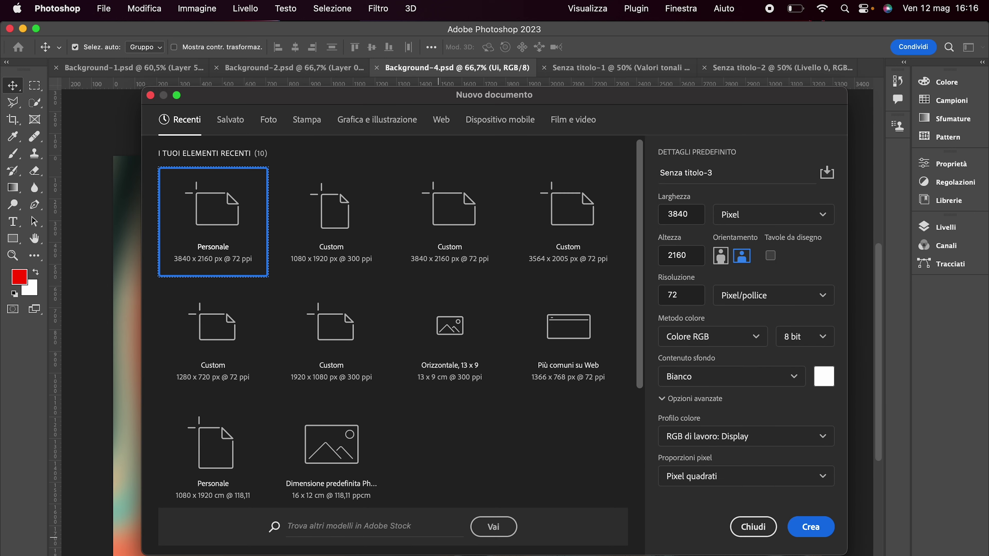
left_click(807, 525)
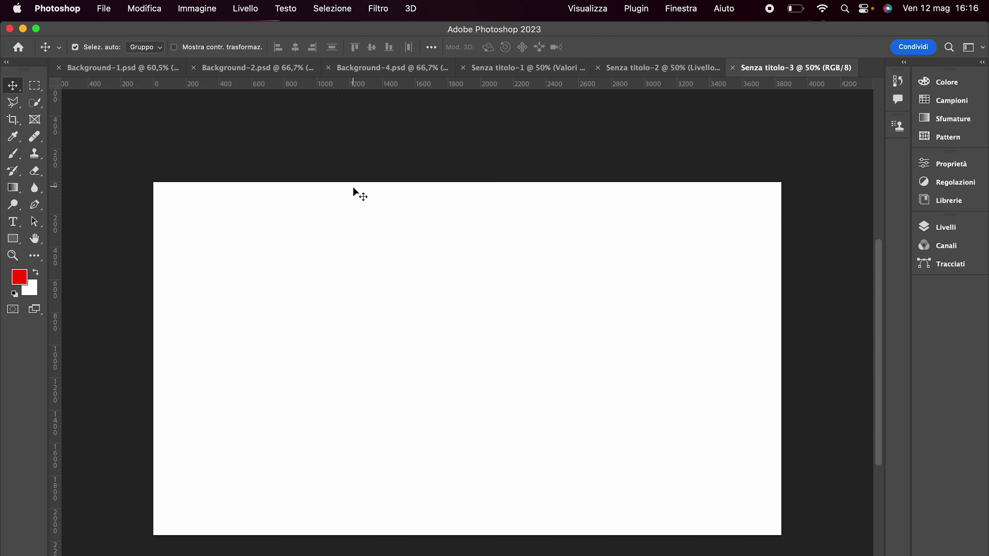
Step: Set the brush to Normale mode, default black foreground, and about 536 px size
key("b")
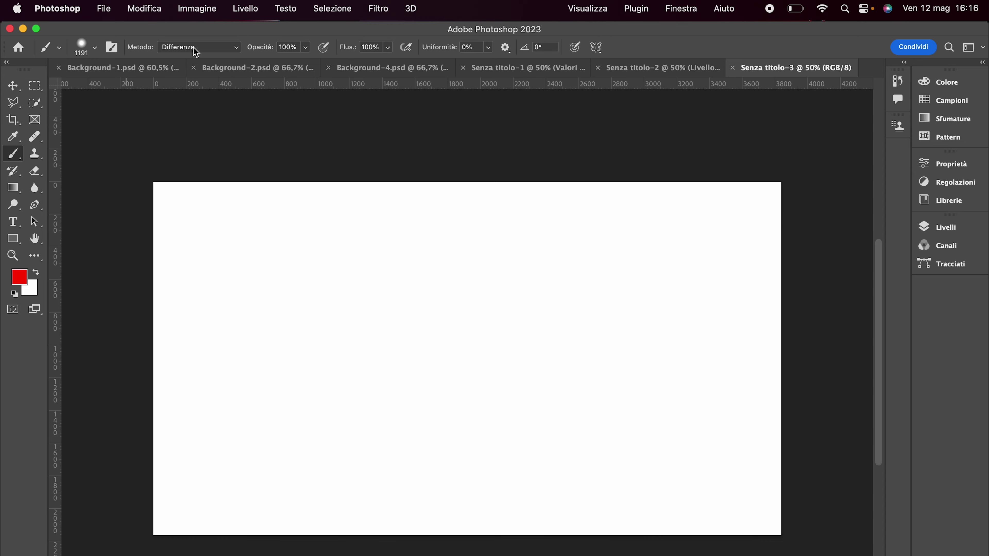
left_click(195, 47)
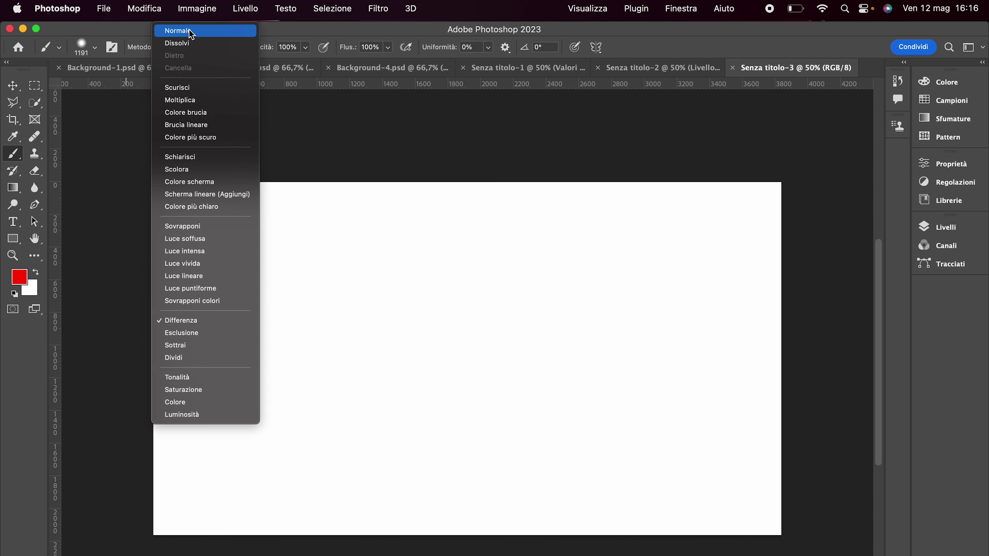
left_click(189, 29)
key("d")
key("v")
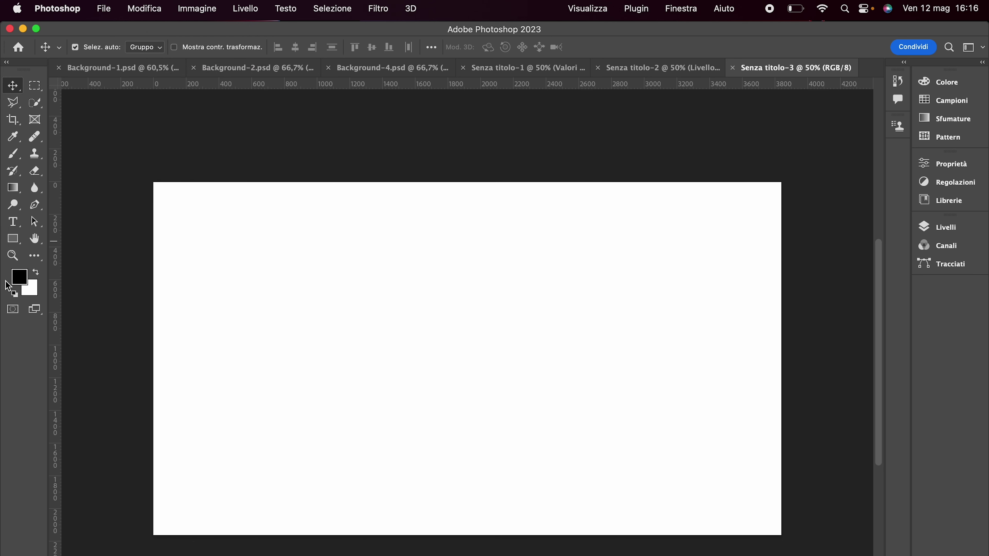
key("b")
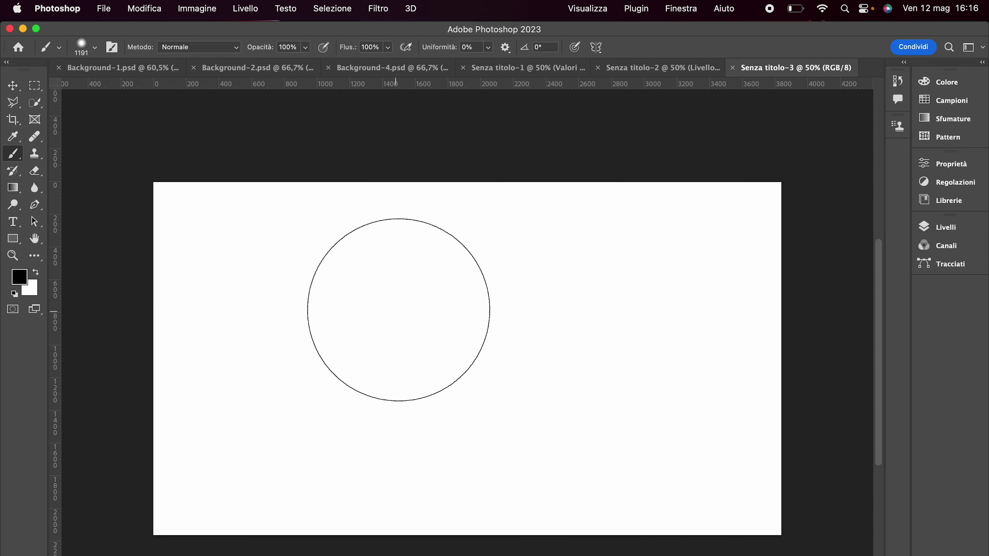
left_click_drag(399, 309, 296, 318)
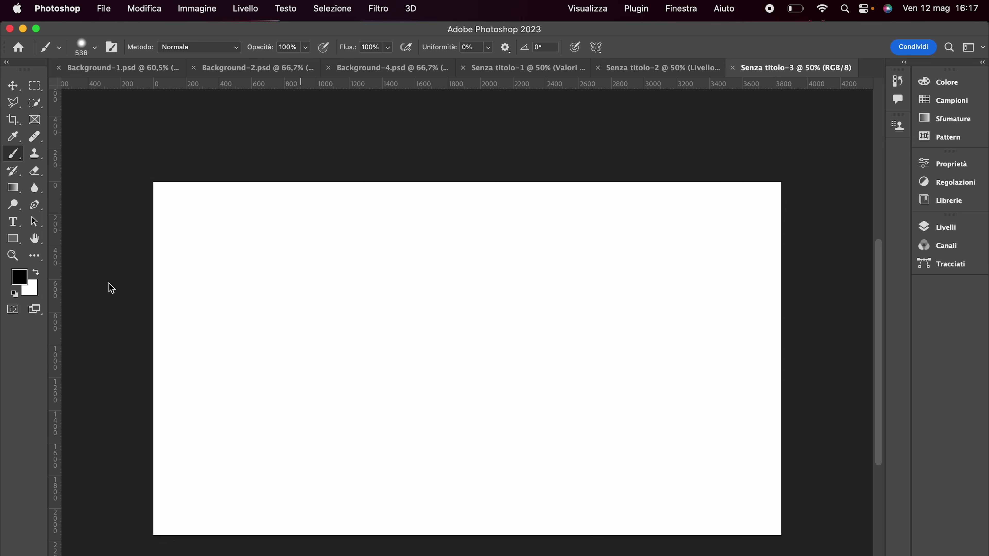
Step: Paint soft black strokes, then grey #abaaaa blobs around the canvas edges
mouse_move(172, 186)
left_mouse_down()
mouse_move(823, 360)
mouse_move(507, 390)
mouse_move(121, 398)
mouse_move(448, 144)
mouse_move(155, 515)
mouse_move(342, 522)
left_mouse_up()
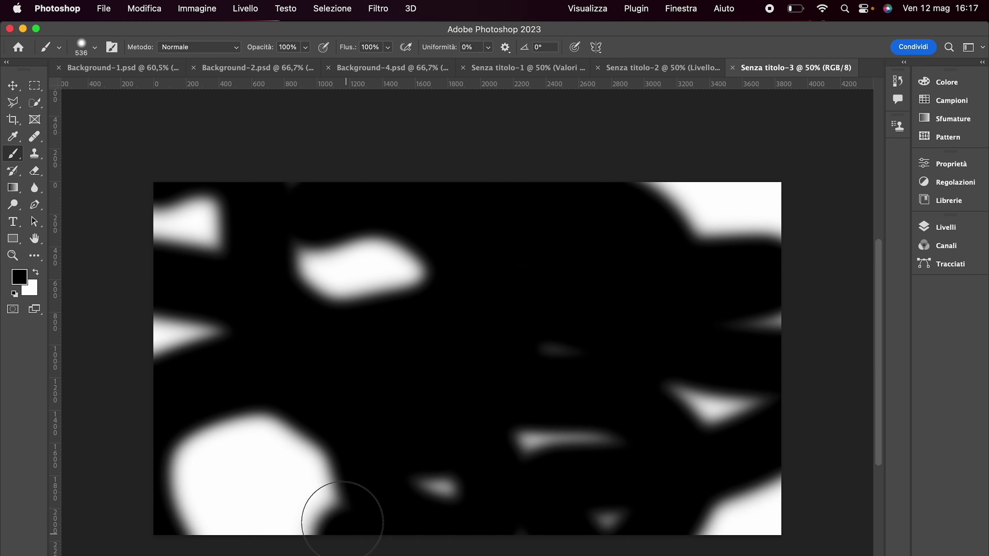
left_click(19, 276)
left_click(395, 379)
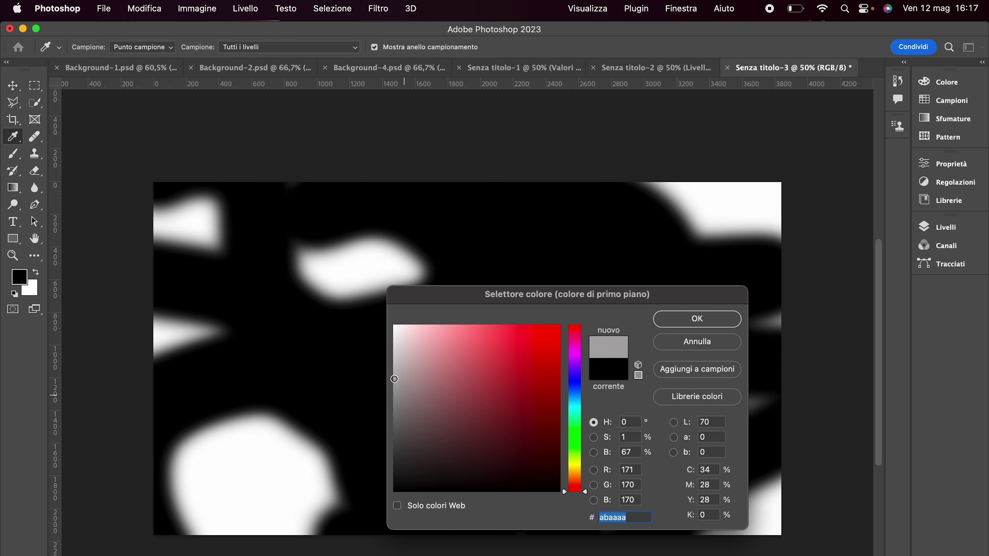
left_click(685, 319)
left_click_drag(702, 205, 486, 168)
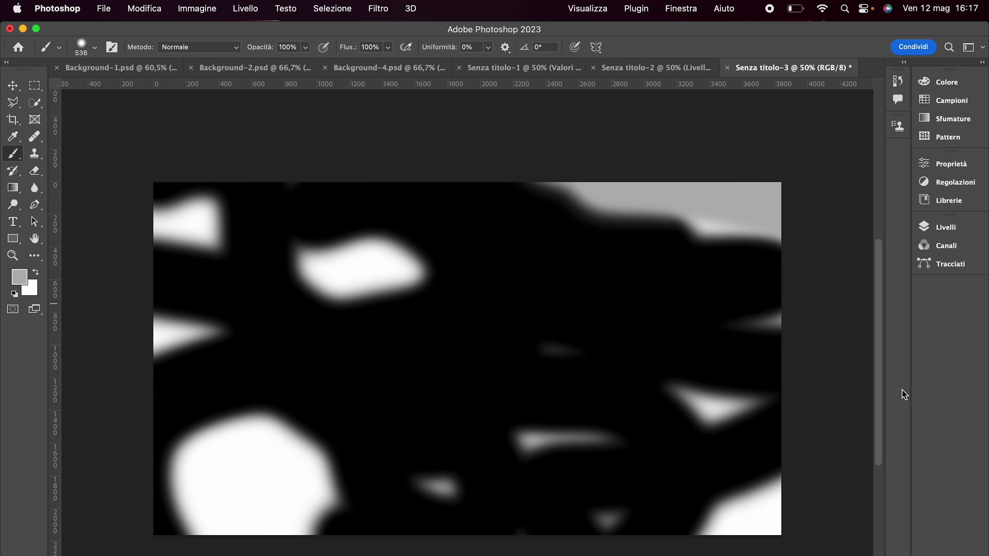
left_click_drag(826, 445, 732, 502)
mouse_move(249, 512)
left_mouse_down()
mouse_move(199, 310)
mouse_move(218, 308)
left_mouse_up()
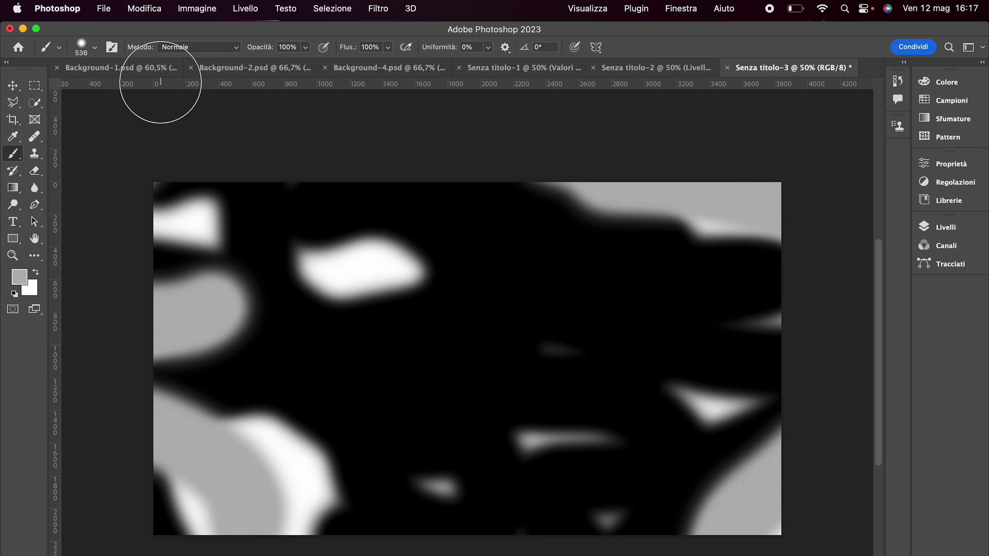
mouse_move(218, 195)
left_mouse_down()
mouse_move(125, 236)
mouse_move(430, 227)
left_mouse_up()
Step: Switch the foreground to white and paint a curving white stroke
left_click(21, 274)
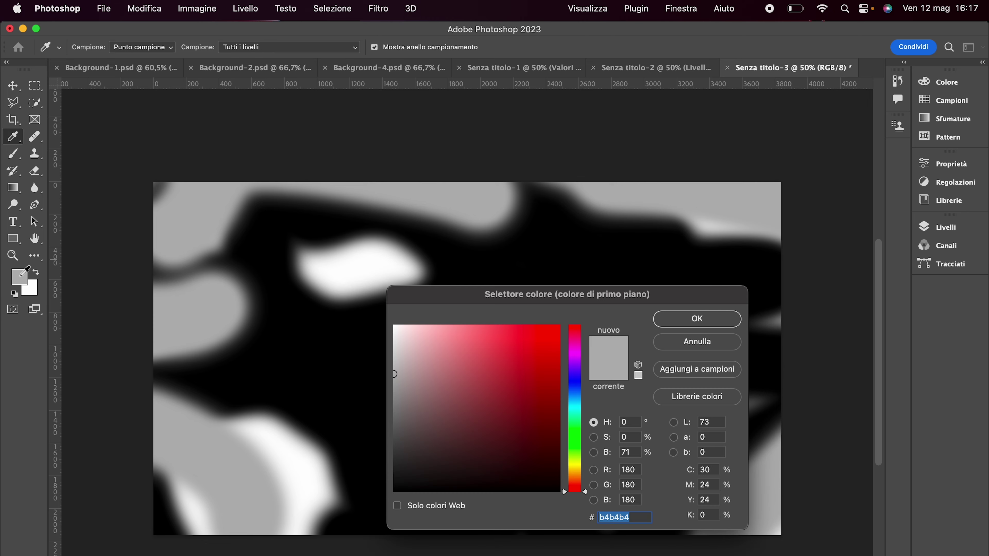
left_click(394, 325)
left_click(685, 322)
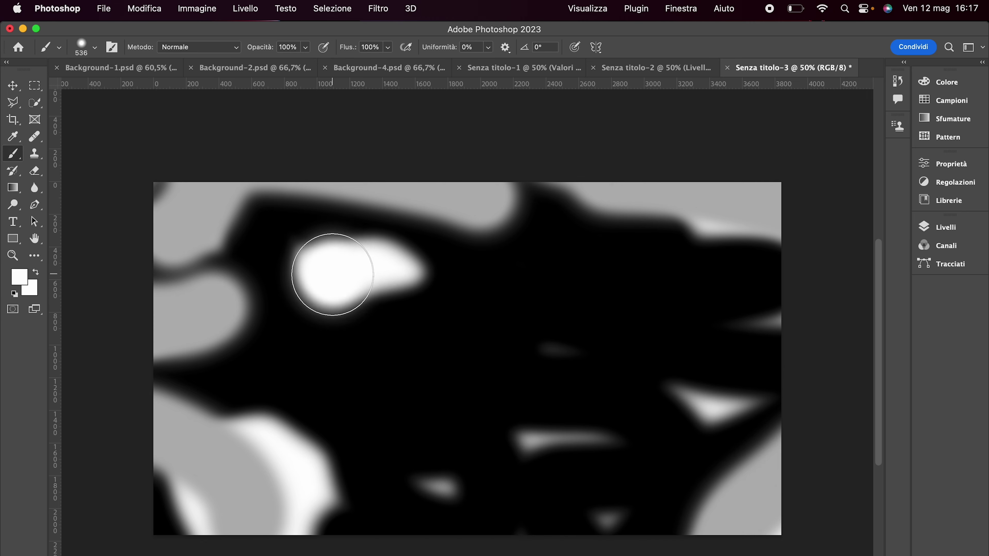
left_click_drag(332, 274, 486, 358)
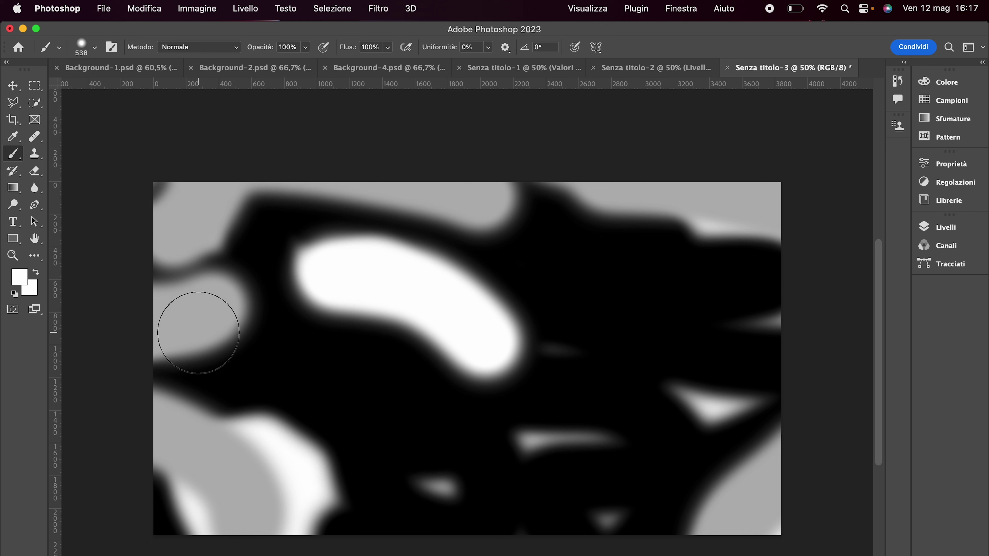
Step: Convert the Sfondo background layer into a smart object
key("v")
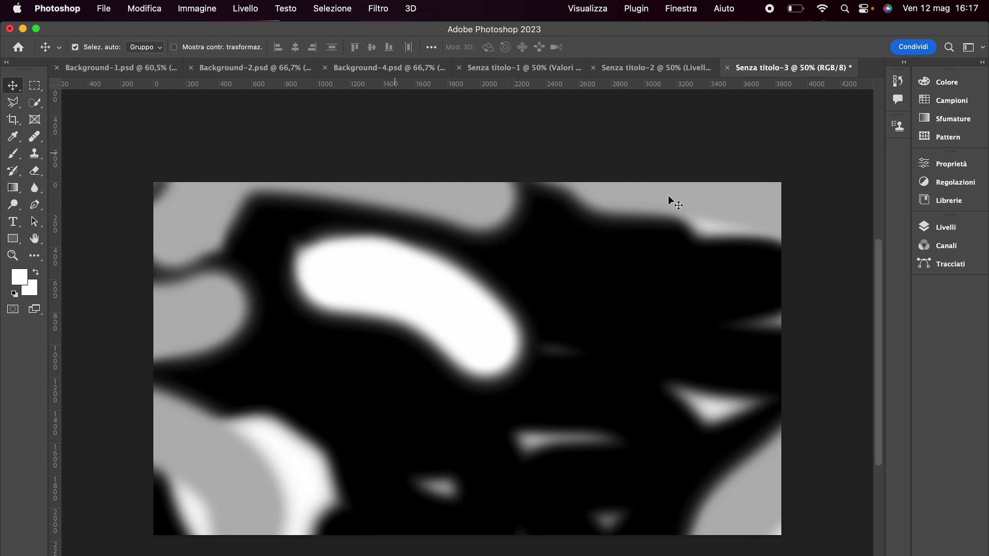
left_click(926, 229)
right_click(817, 303)
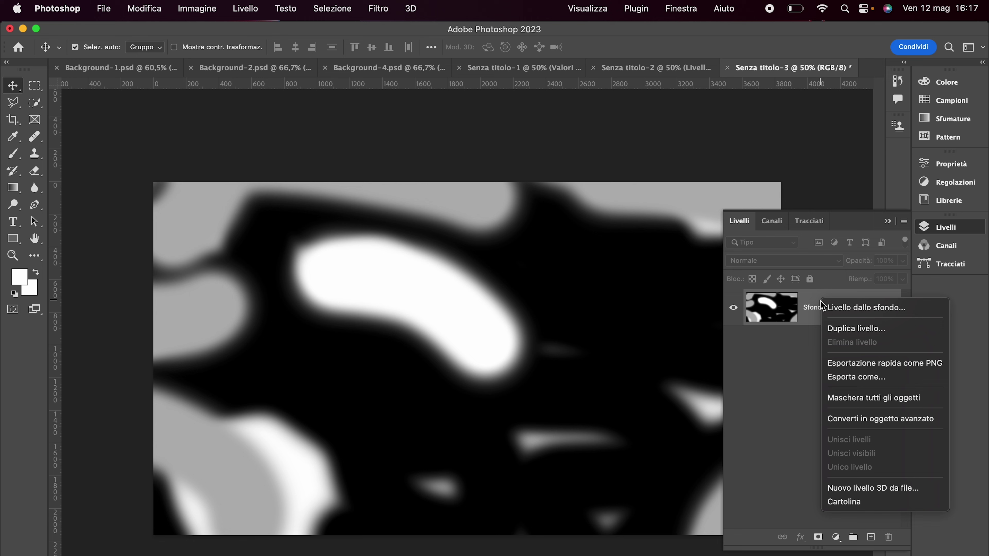
left_click(849, 413)
Step: Sweep the Liquify Forward Warp brush across the blobs into flowing swirls
left_click(379, 9)
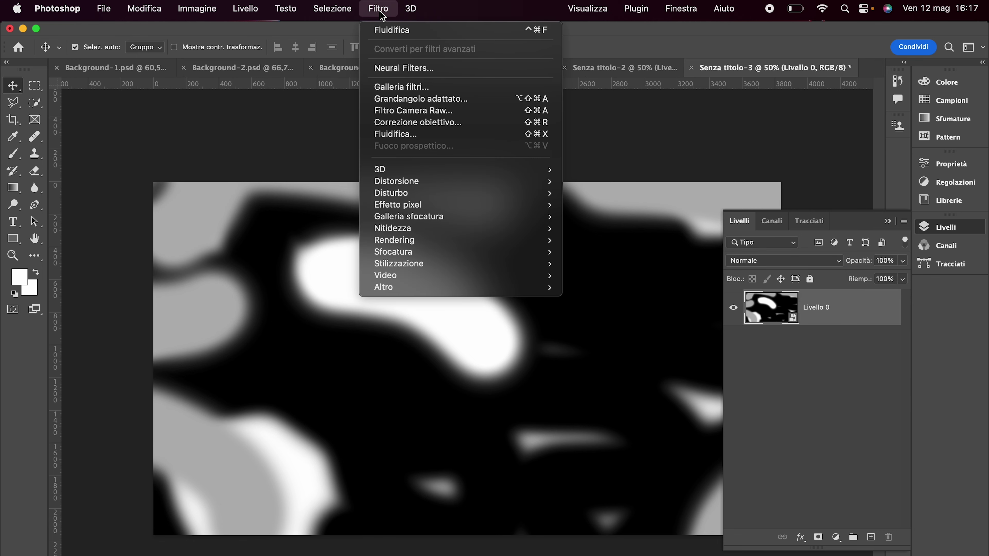
left_click(387, 137)
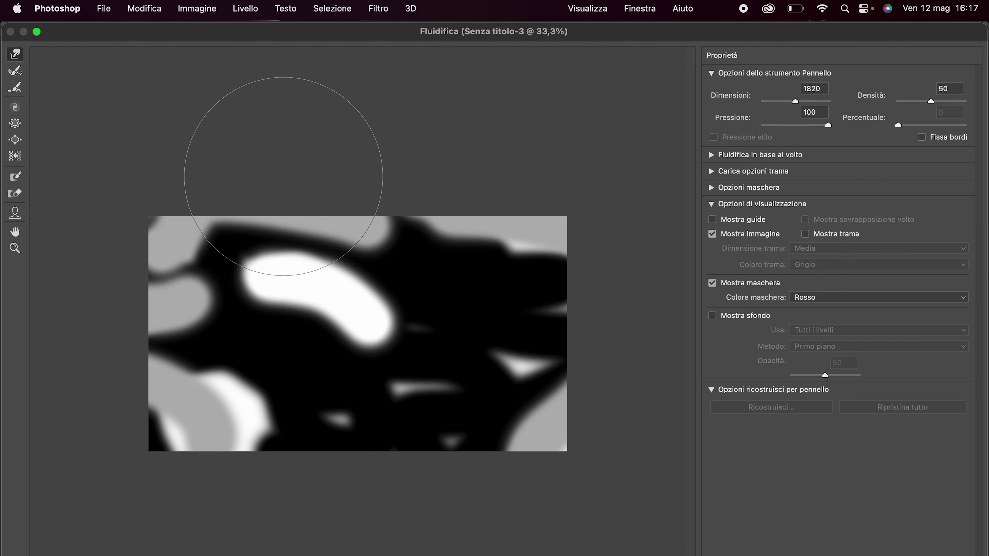
mouse_move(286, 236)
left_mouse_down()
mouse_move(453, 232)
mouse_move(67, 166)
mouse_move(310, 431)
mouse_move(2, 388)
mouse_move(430, 309)
mouse_move(342, 452)
mouse_move(55, 430)
mouse_move(692, 300)
mouse_move(155, 132)
mouse_move(276, 287)
mouse_move(47, 471)
left_mouse_up()
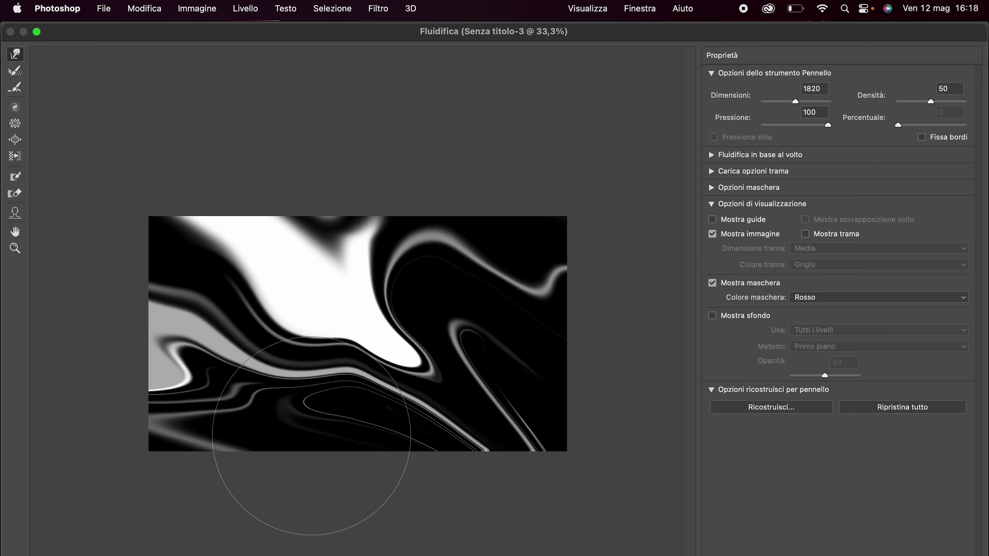
Step: Apply the Liquify warp, browse the other open documents, and return to Senza titolo-3
key("Return")
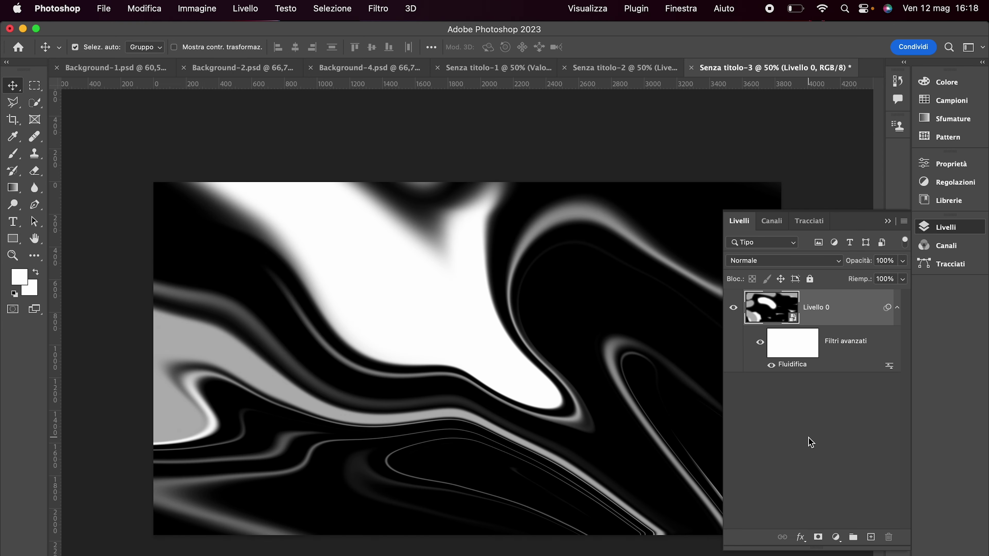
left_click(628, 69)
left_click(506, 68)
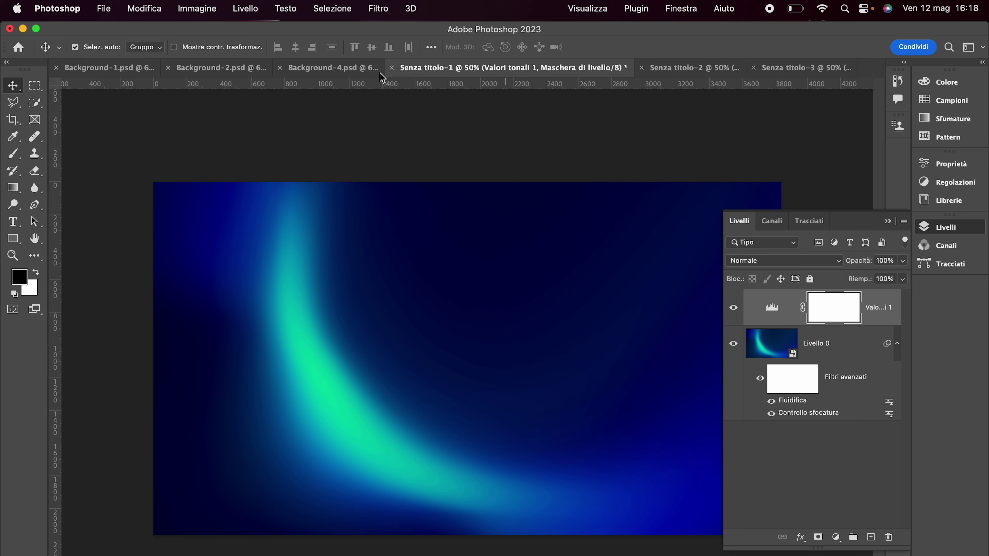
left_click(352, 69)
left_click(791, 72)
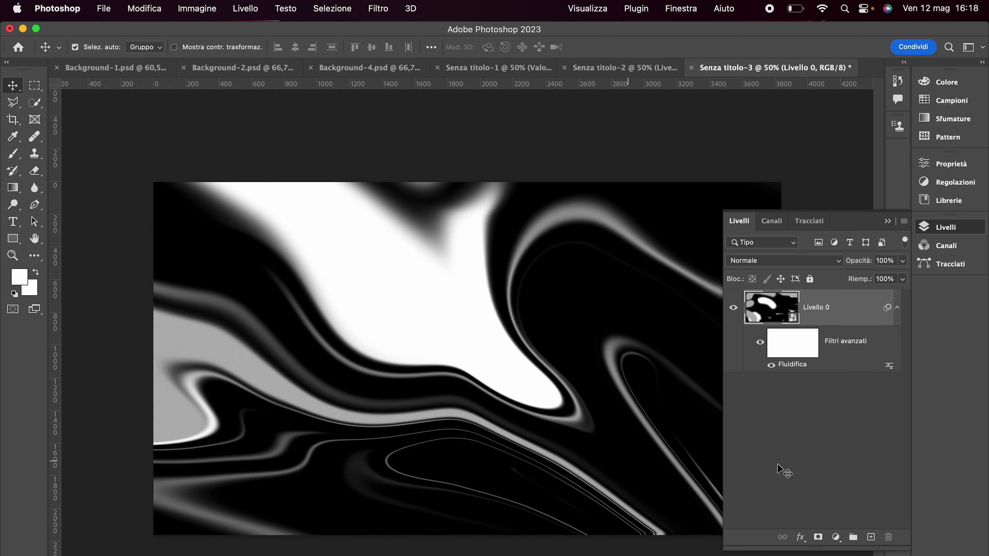
Step: Add a Gradient Map adjustment using the first Neutri preset gradient
left_click(836, 538)
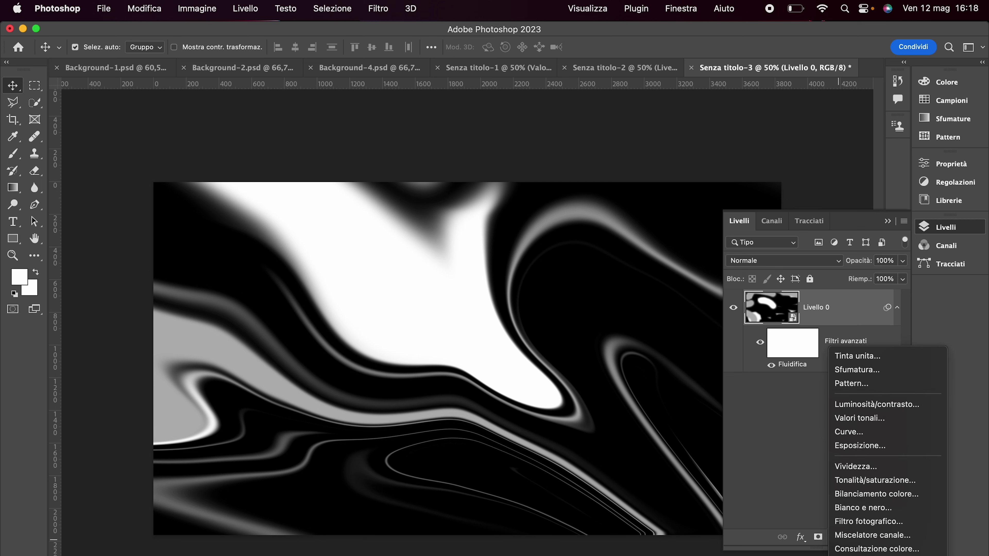
left_click(868, 536)
left_click(765, 206)
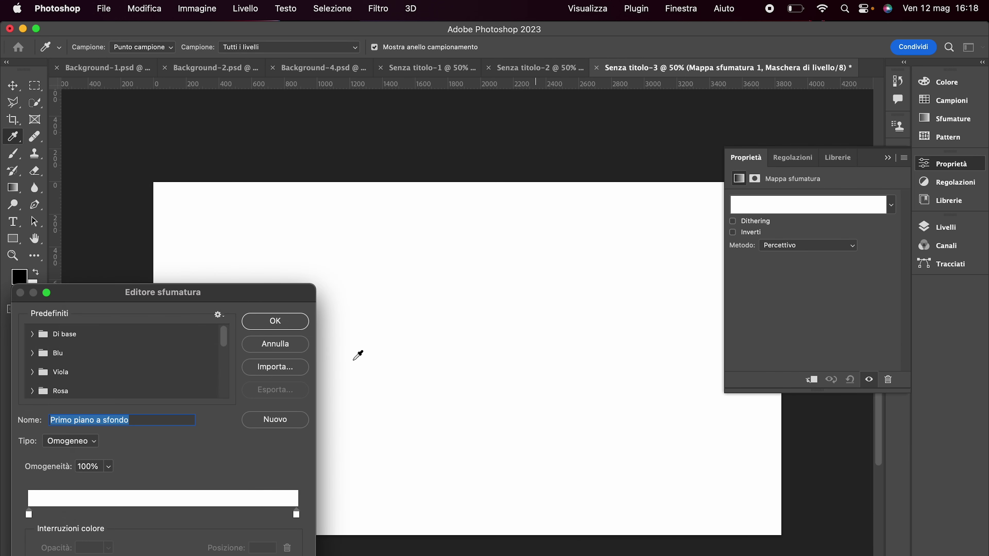
left_click_drag(221, 336, 223, 393)
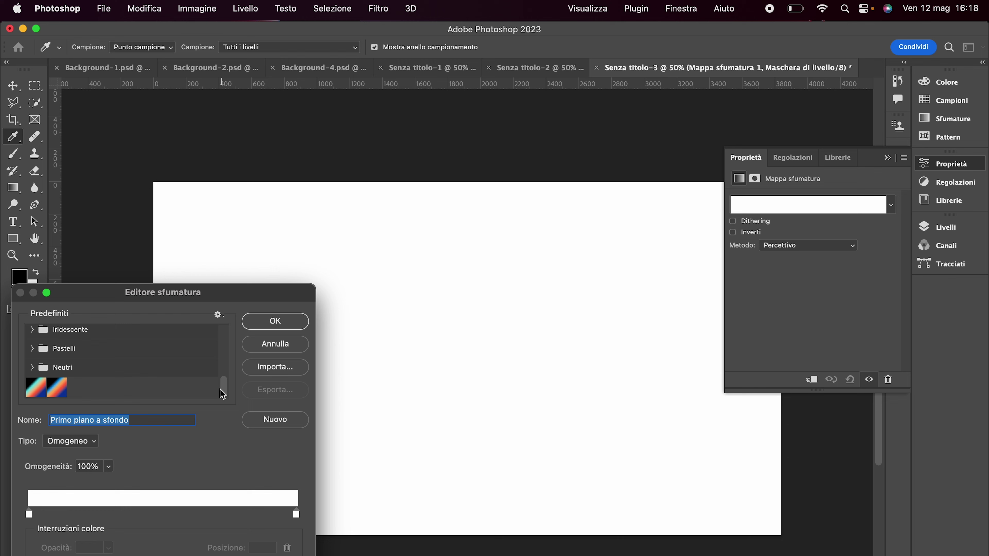
left_click(36, 388)
left_click(275, 321)
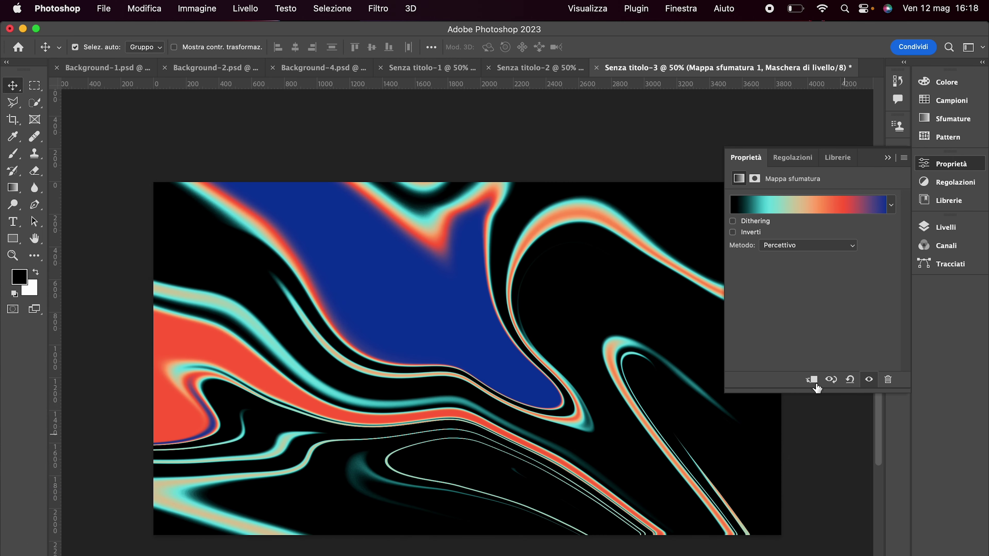
key("F7")
left_click(765, 348)
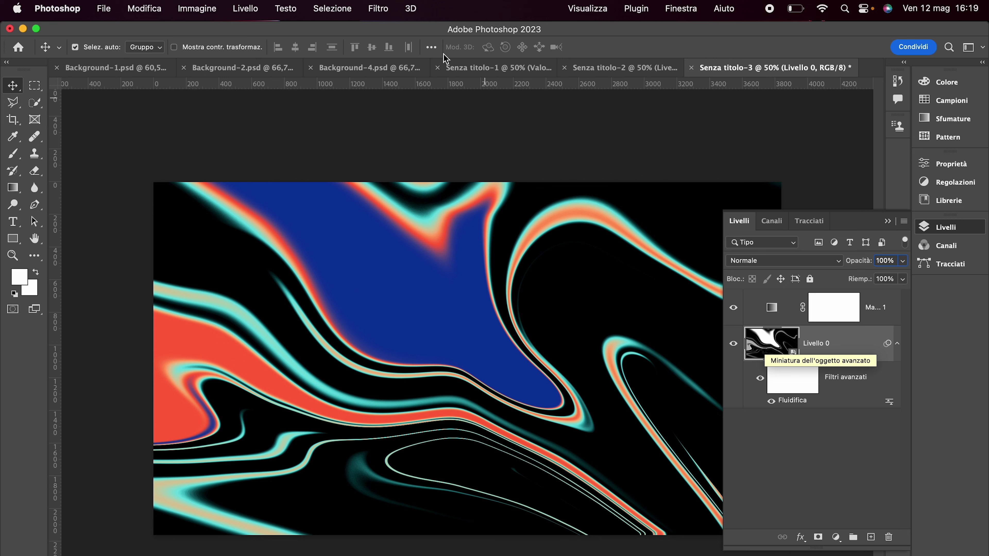
Step: Apply Aggiungi disturbo noise at about 16.57% to Livello 0
left_click(366, 7)
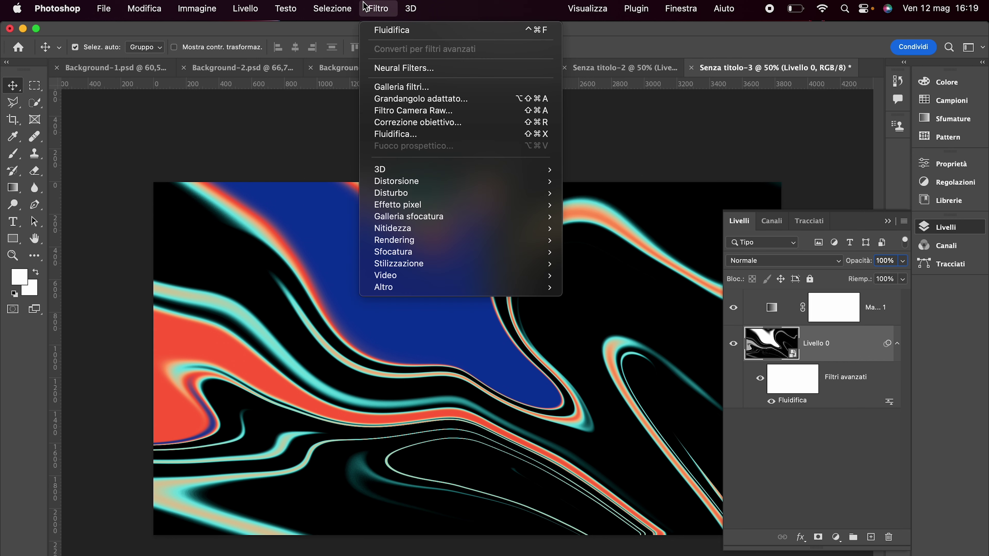
mouse_move(391, 193)
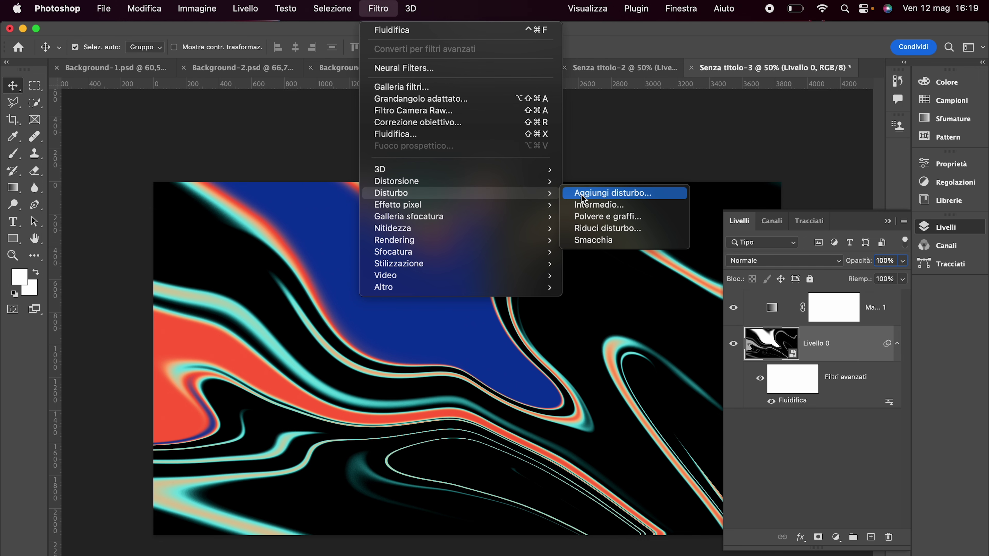
left_click(581, 194)
left_click_drag(461, 122, 158, 76)
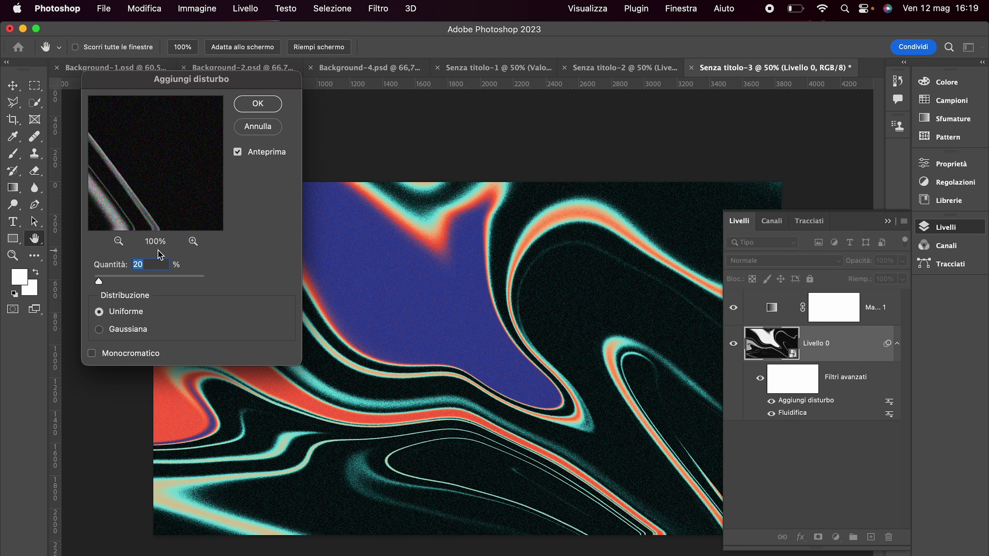
left_click_drag(99, 282, 97, 282)
left_click(257, 103)
left_click(319, 47)
left_click(946, 226)
key("v")
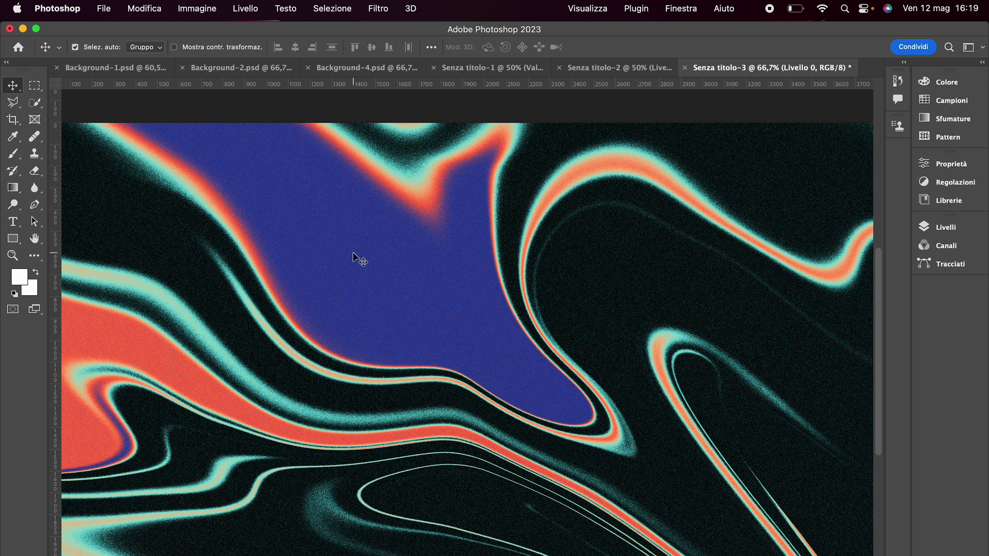